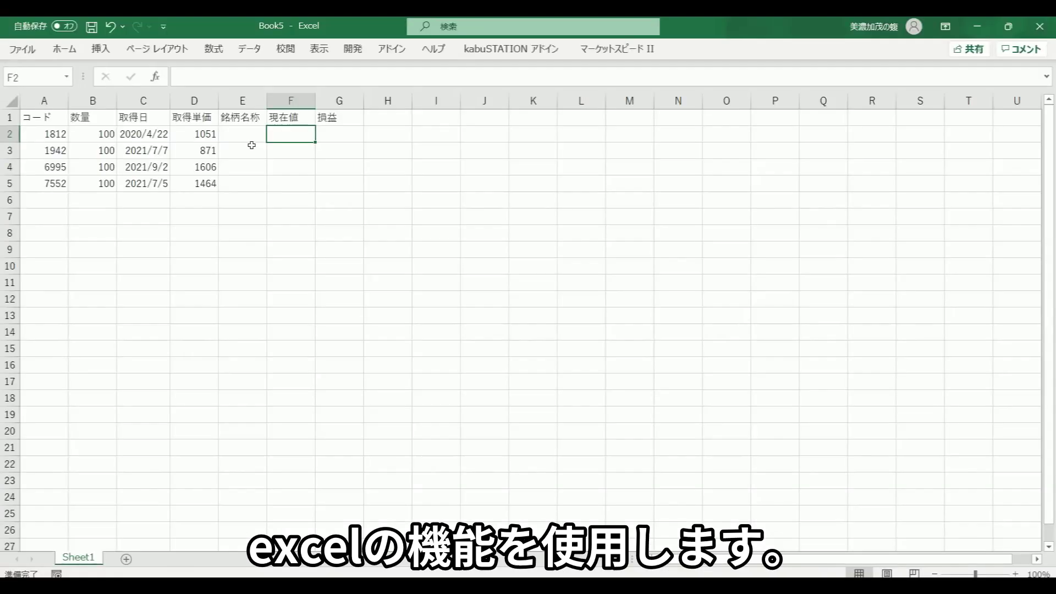
click(246, 49)
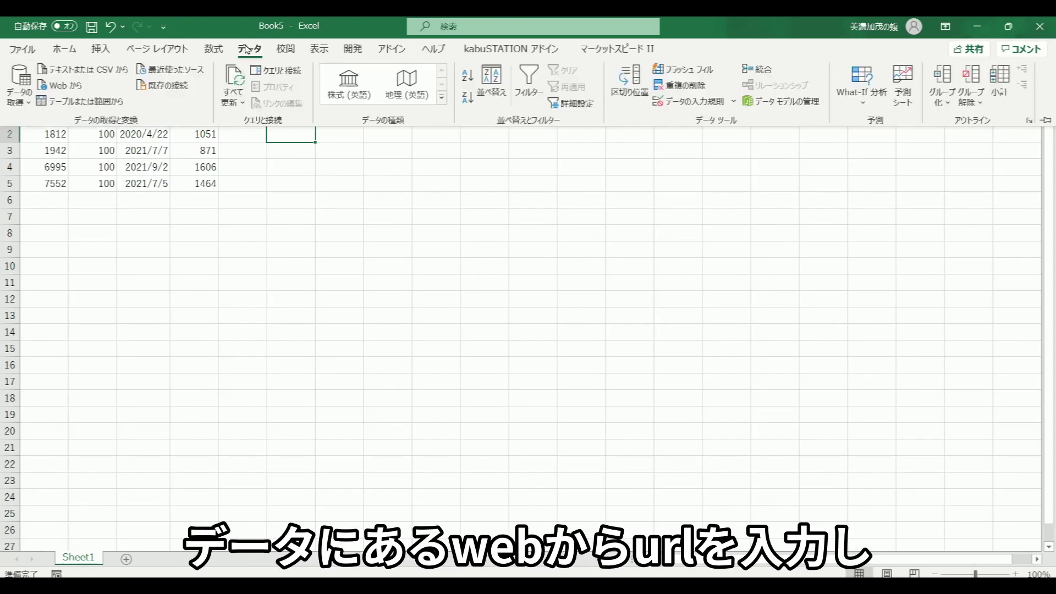
click(67, 92)
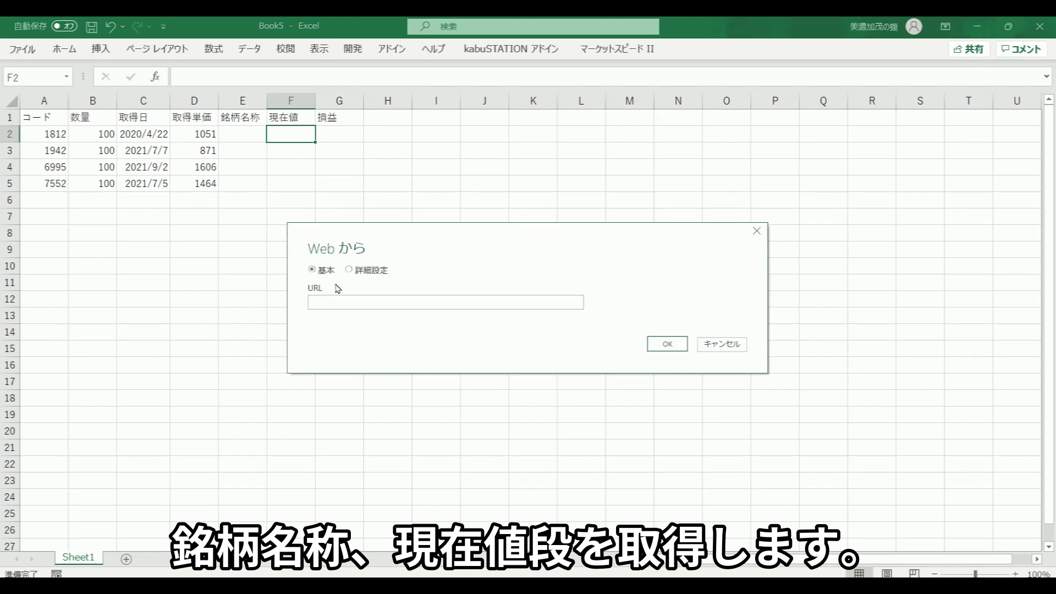
click(765, 523)
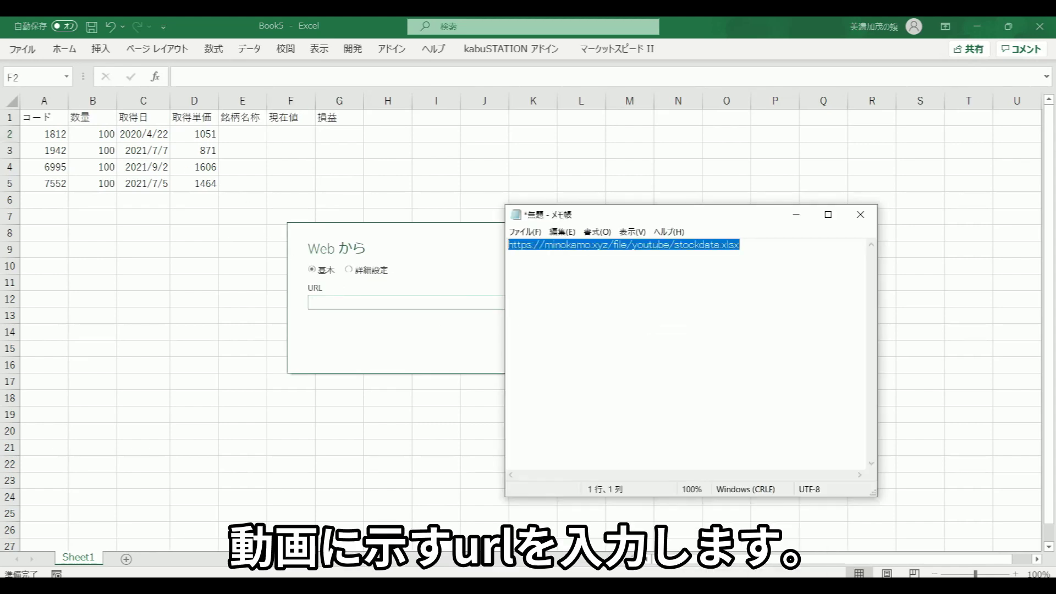
drag(647, 217, 691, 158)
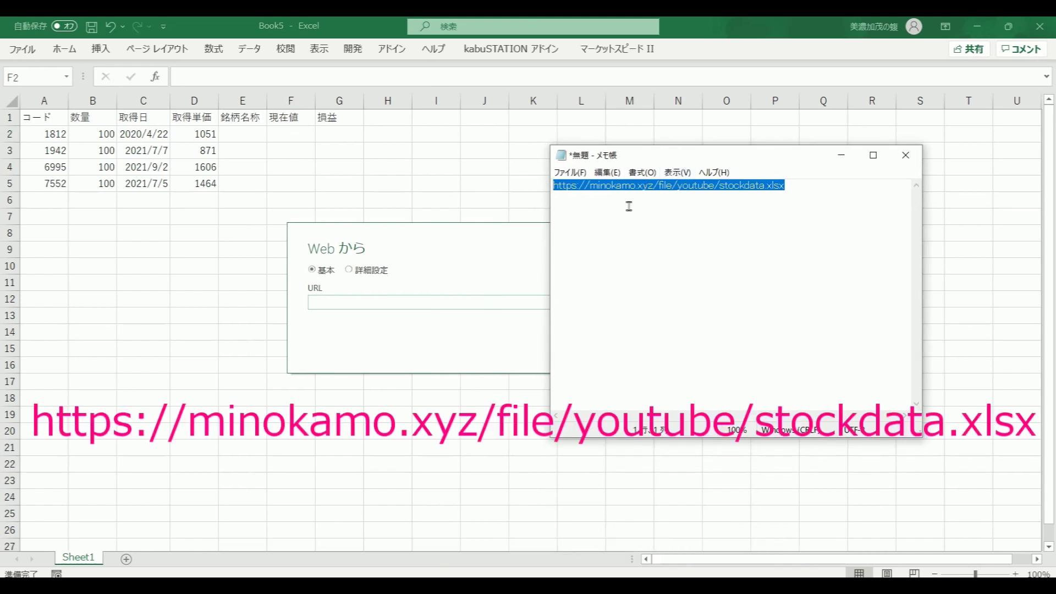
right_click(634, 188)
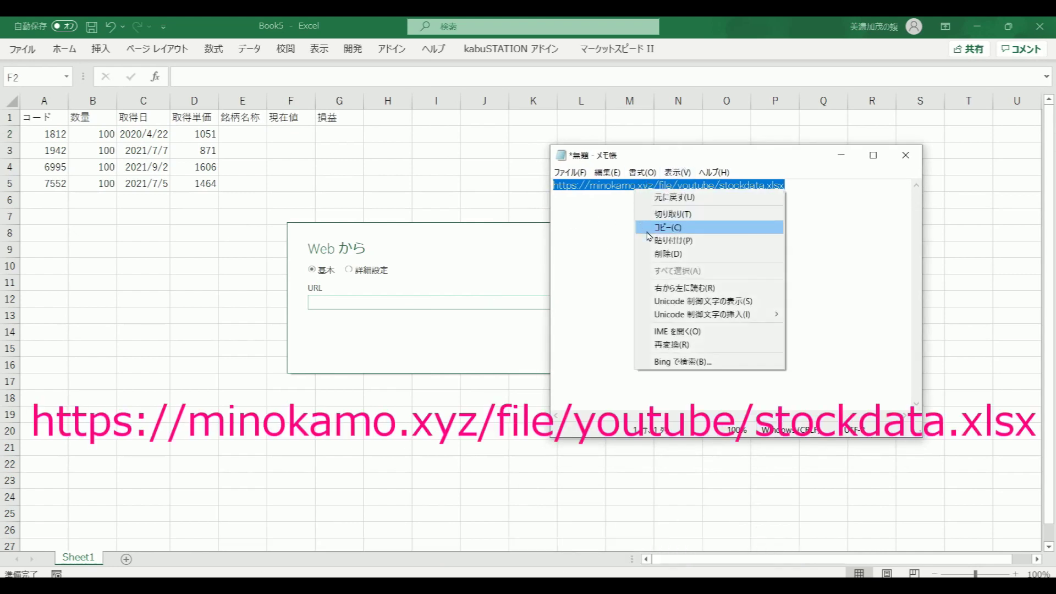
click(650, 226)
click(441, 300)
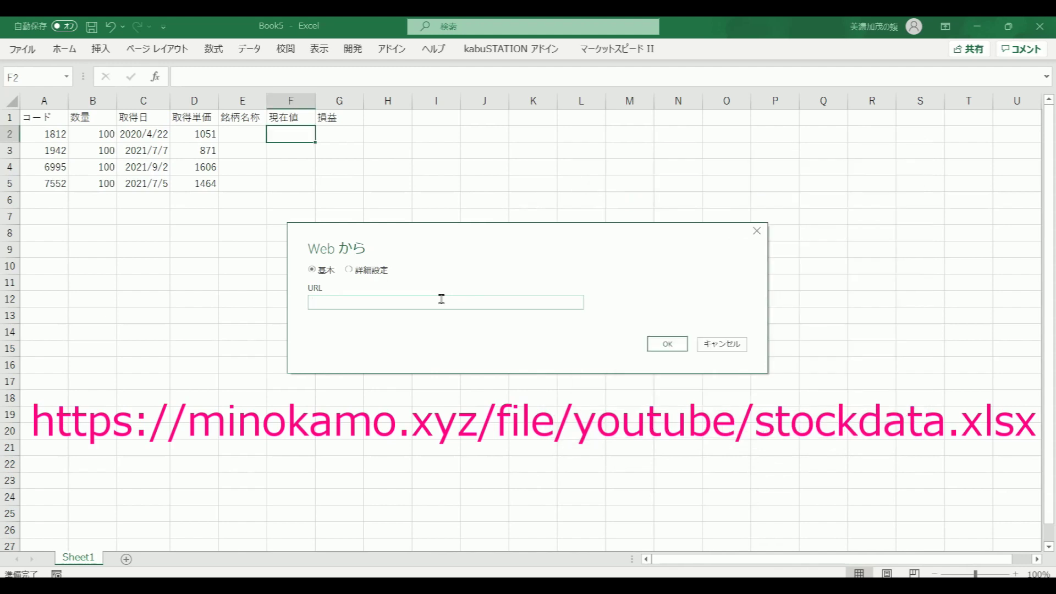
text(https://minokamo.xyz/file/youtube/stockdata.xlsx)
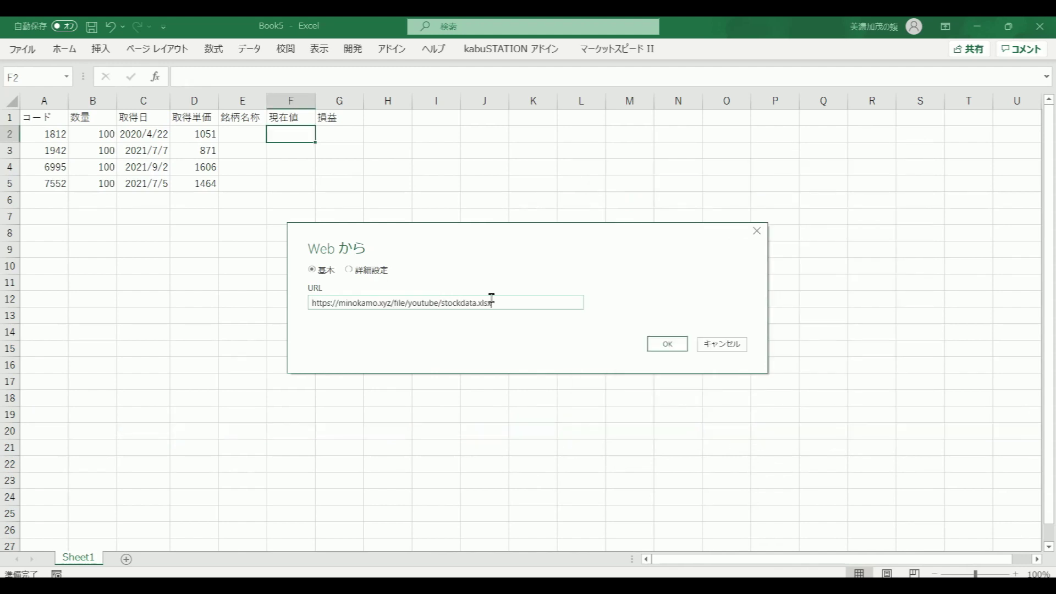
click(655, 346)
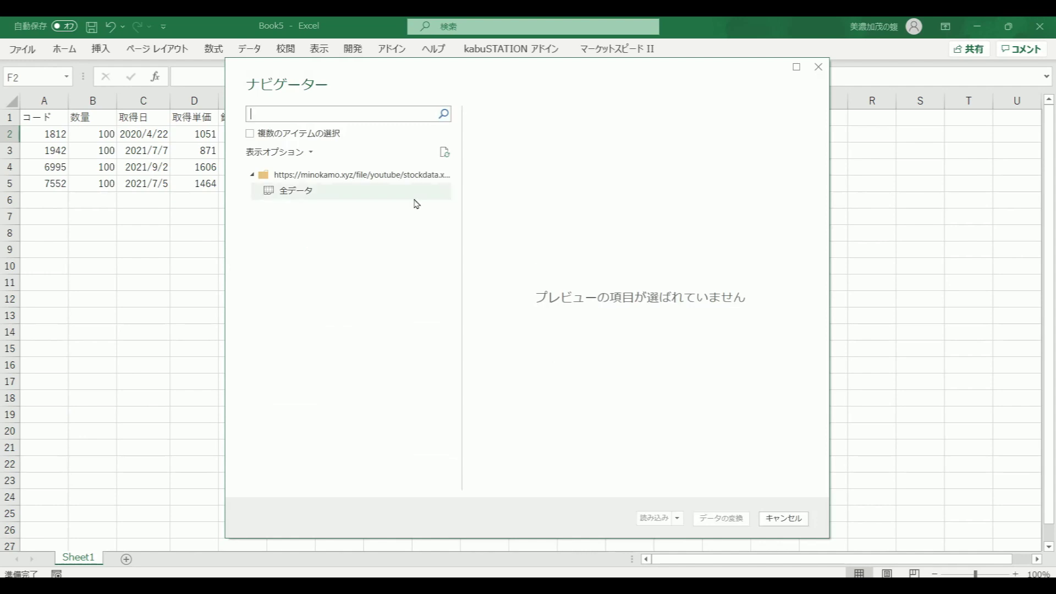
Step: Open the 全データ table in the Power Query Editor and load it into the workbook
click(306, 197)
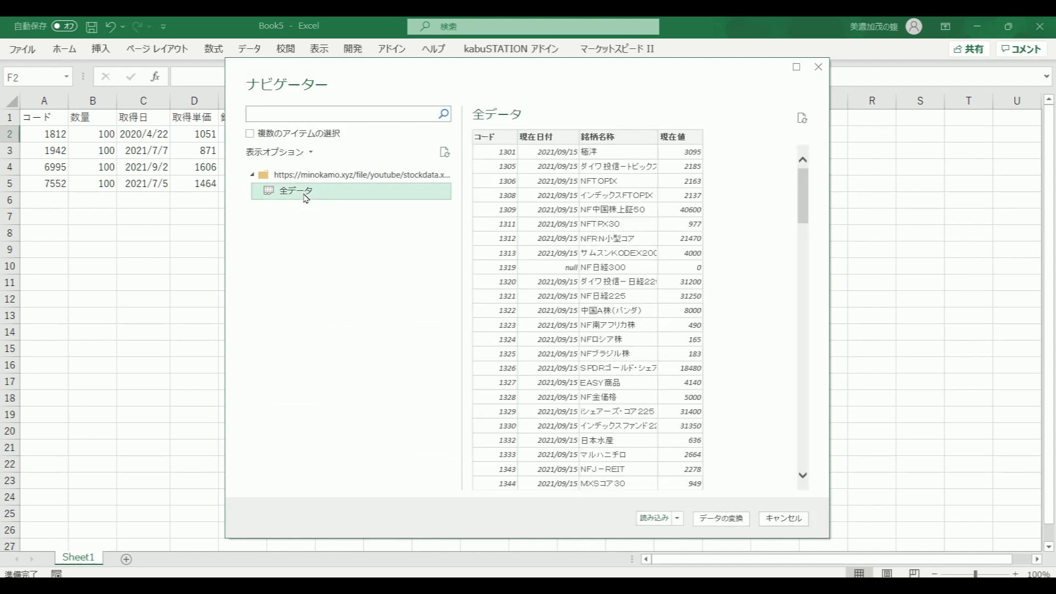
mouse_move(801, 201)
mouse_down()
mouse_move(801, 317)
mouse_move(801, 193)
mouse_up()
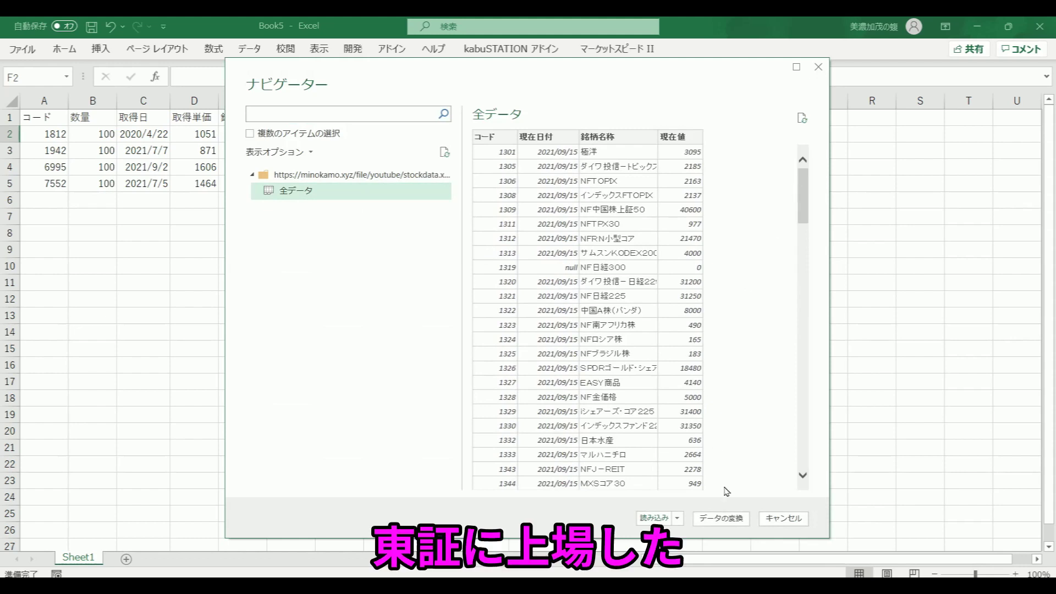
click(721, 518)
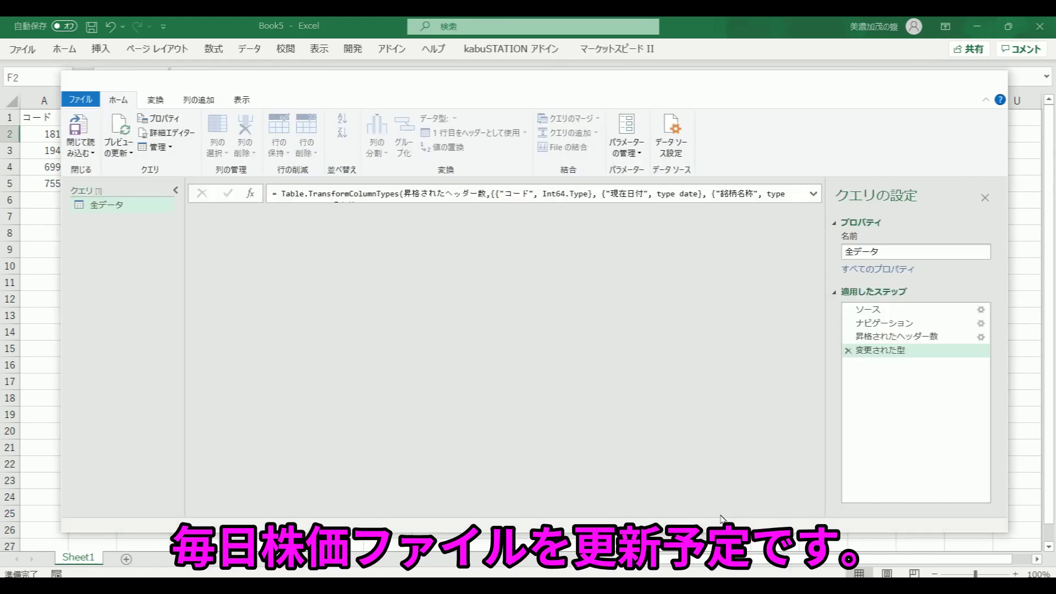
drag(814, 306, 819, 440)
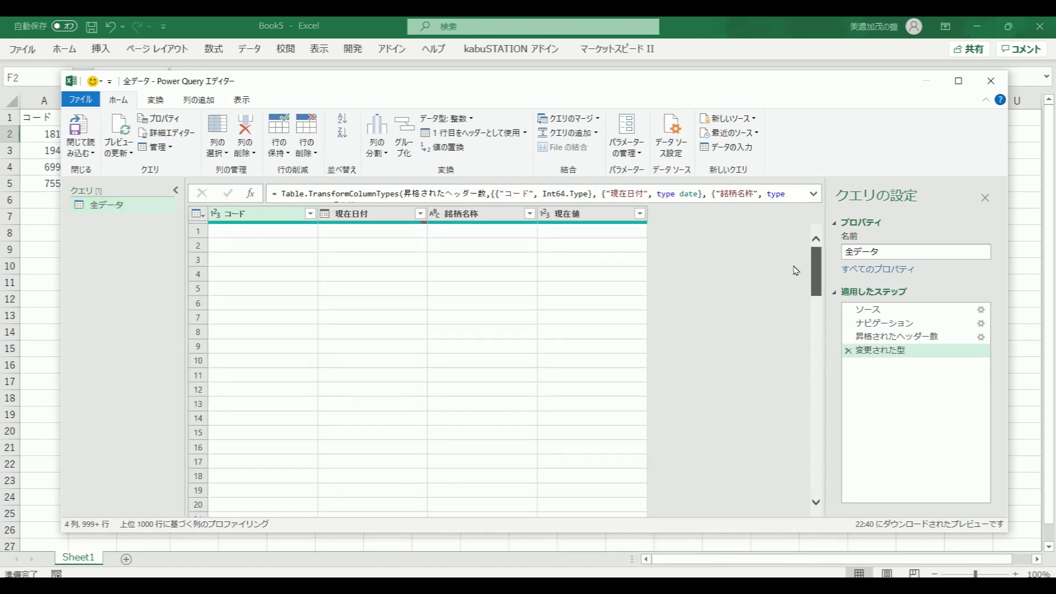
click(91, 153)
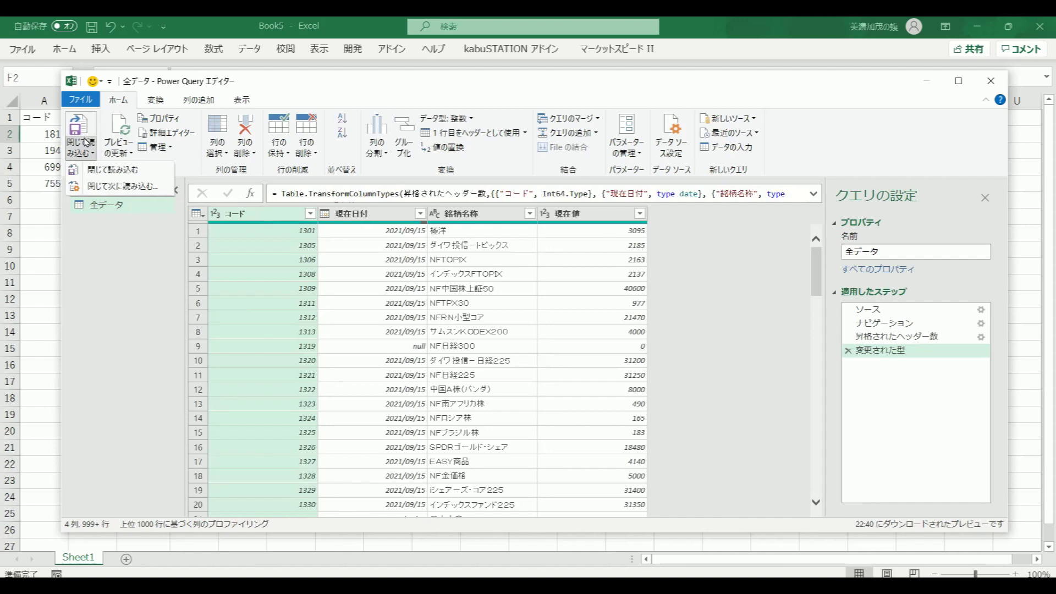
click(102, 171)
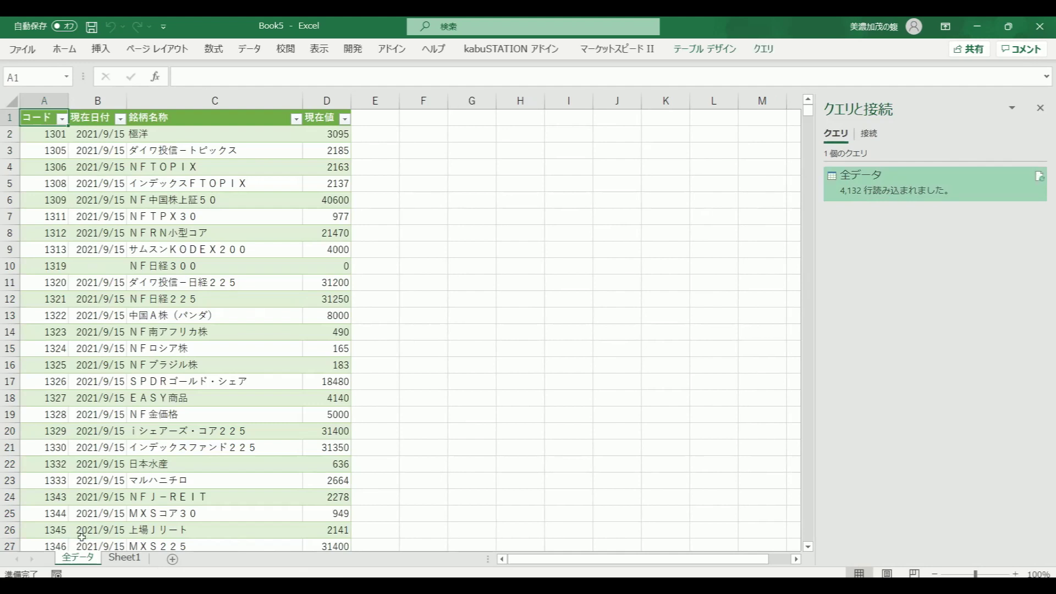
Step: Examine the loaded stock table down to its last row and return to its header
click(64, 413)
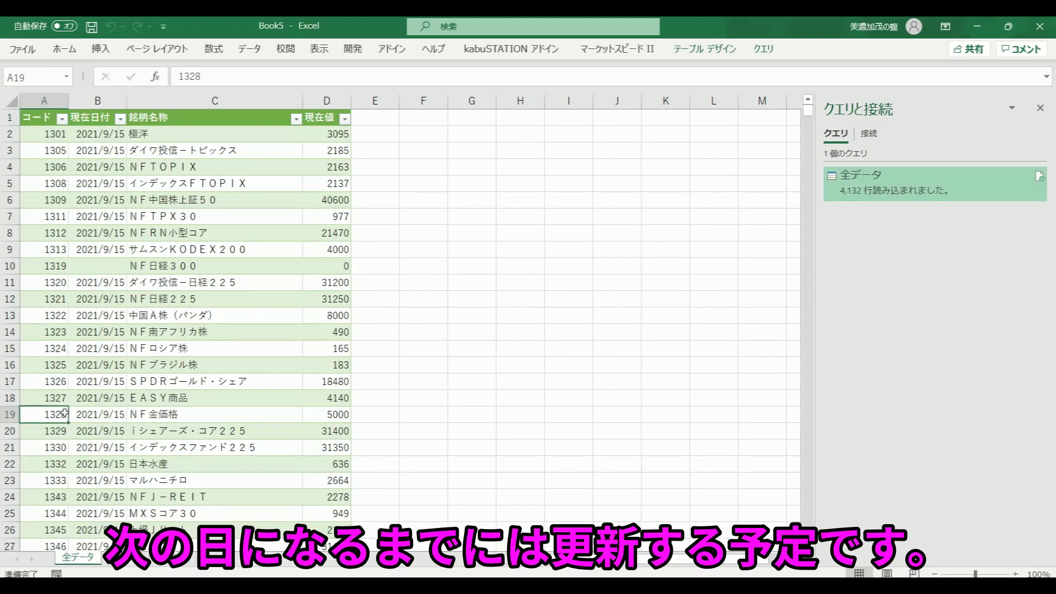
key(ctrl+Down)
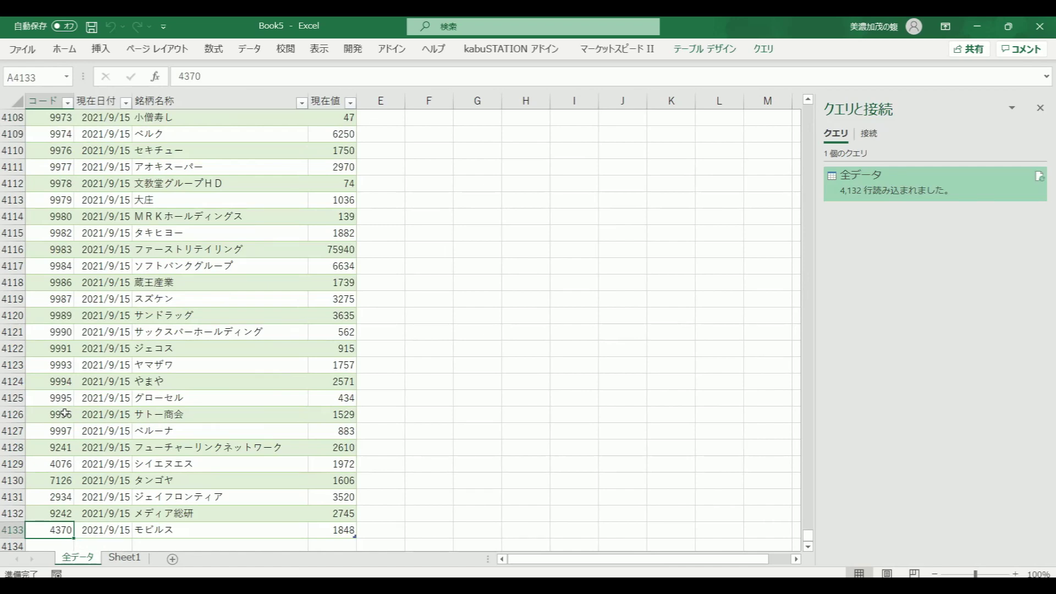
scroll(64, 413, up, 4)
scroll(65, 413, down, 5)
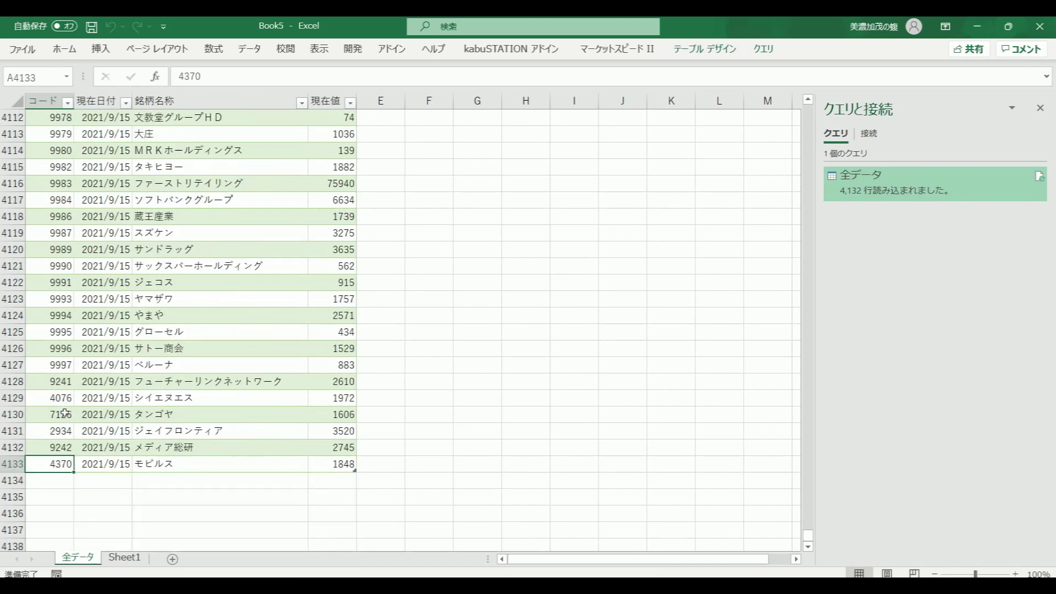
key(ctrl+Up)
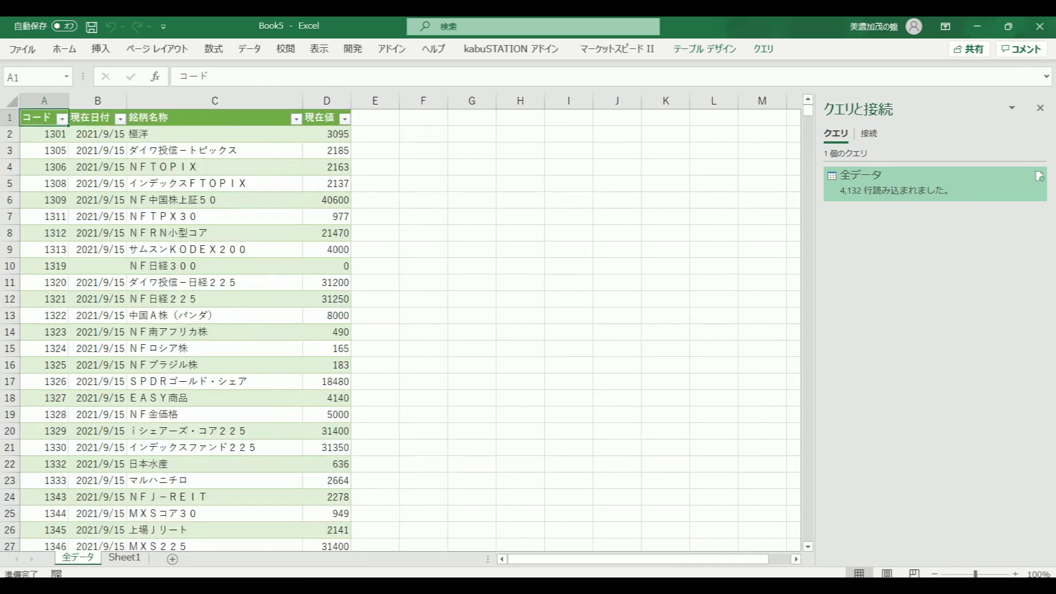
Step: Rename Sheet1 as 保有銘柄
click(123, 558)
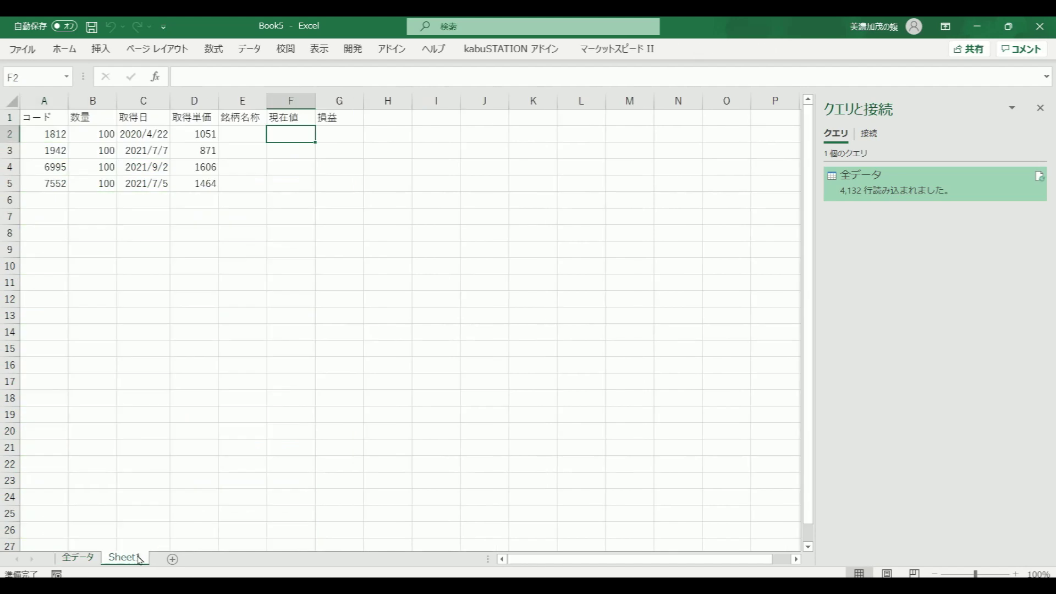
double_click(138, 558)
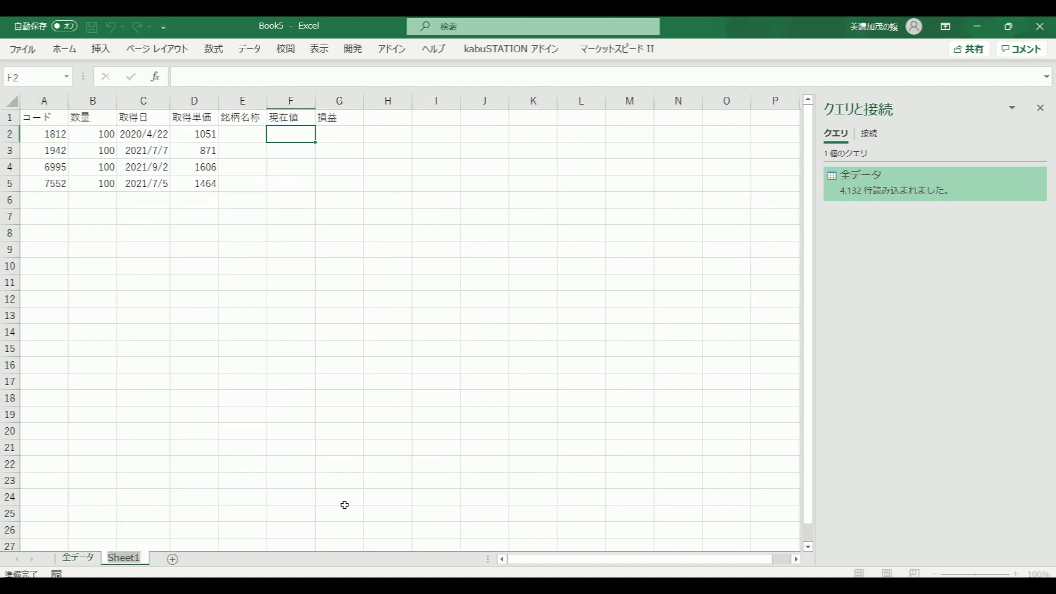
text(ほゆう)
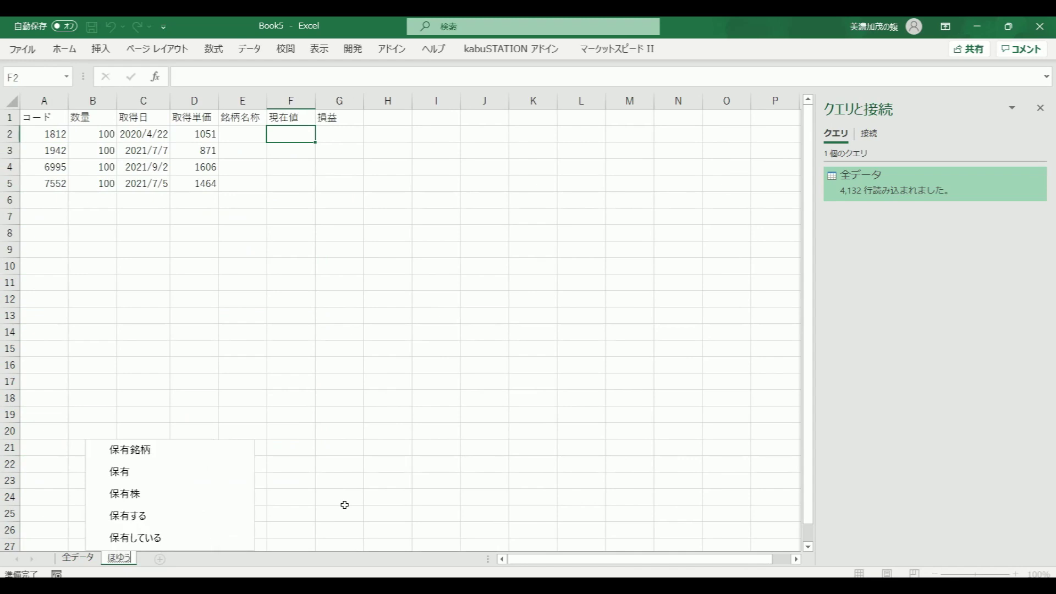
key(Tab)
key(Return)
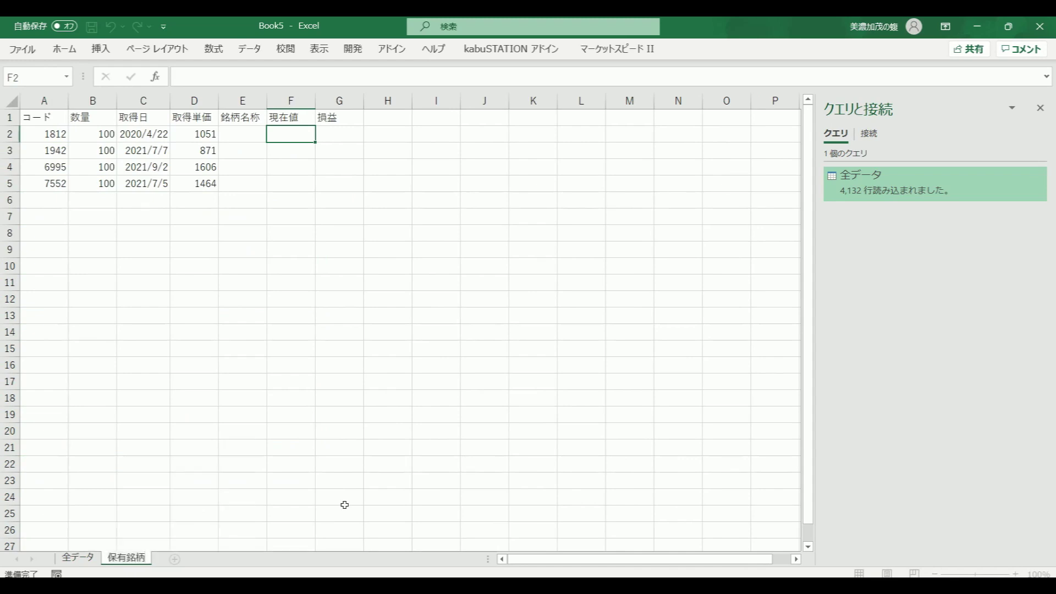
key(Return)
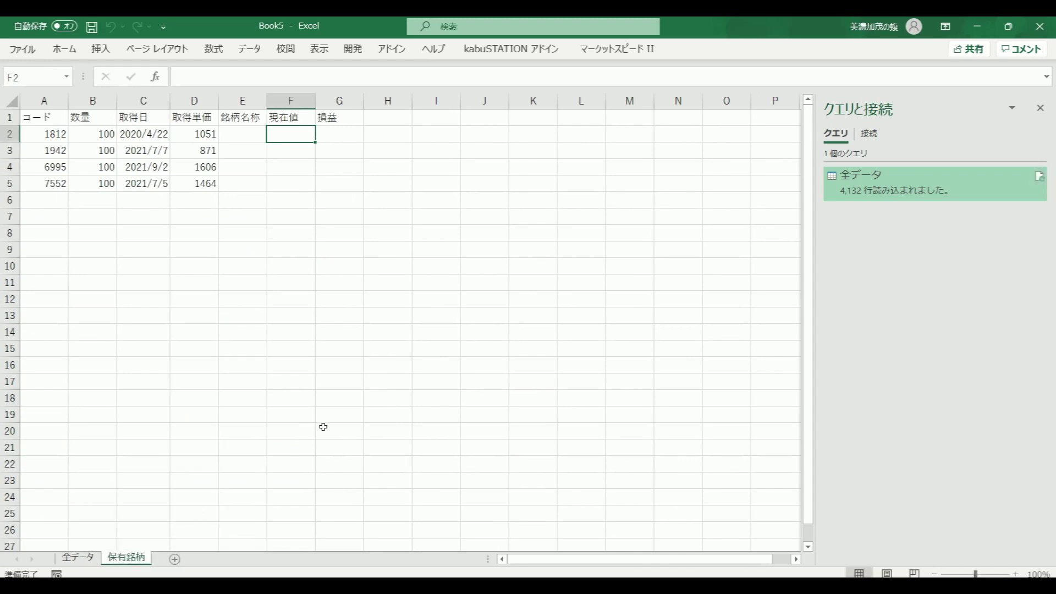
Step: Start a VLOOKUP in E2 of 保有銘柄 with lookup value A2 and the absolute range 全データ!$A:$D
click(260, 135)
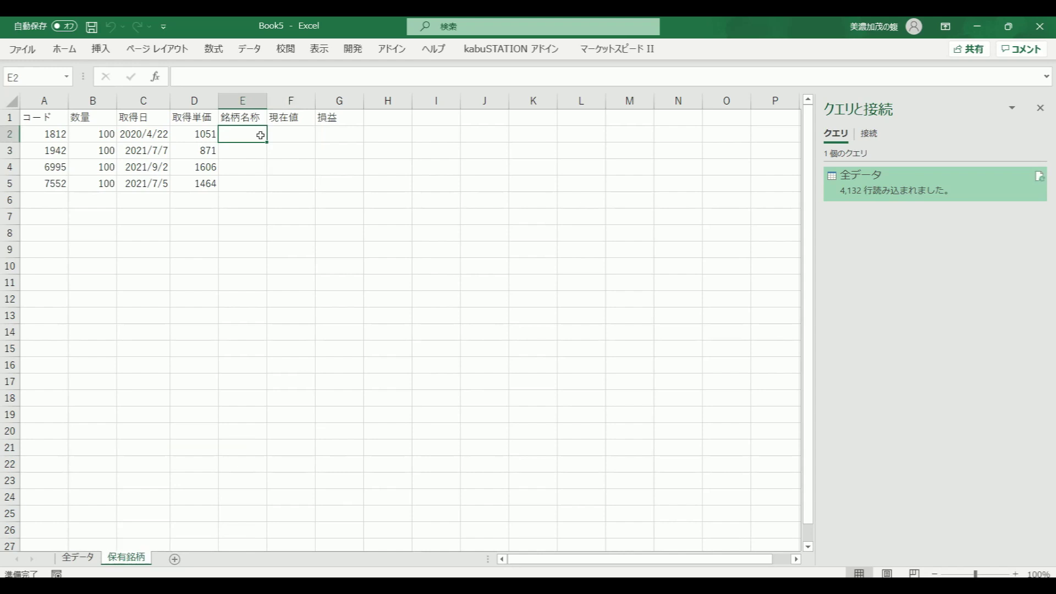
click(155, 81)
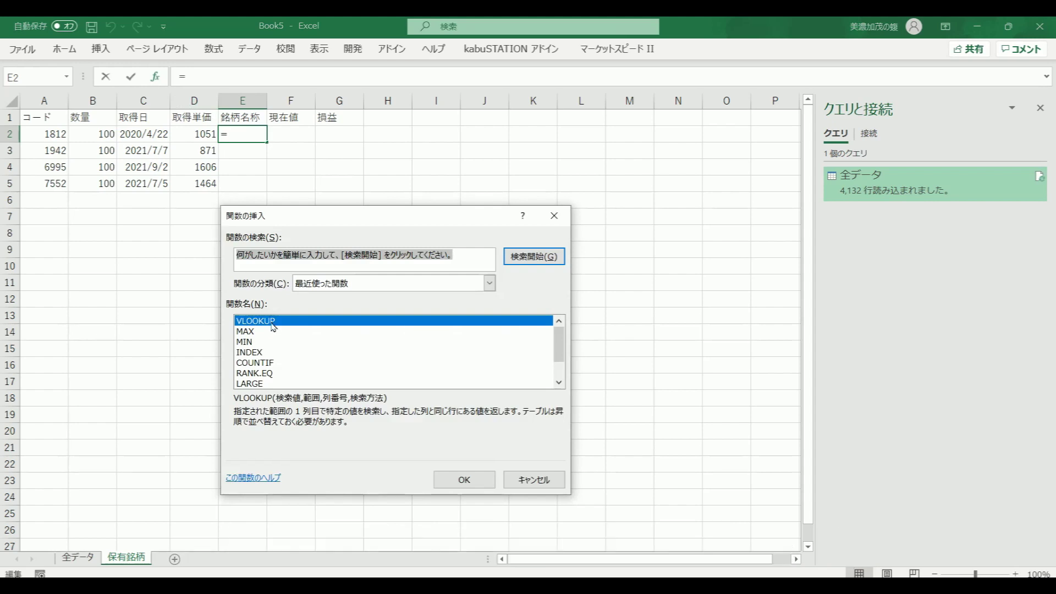
click(454, 478)
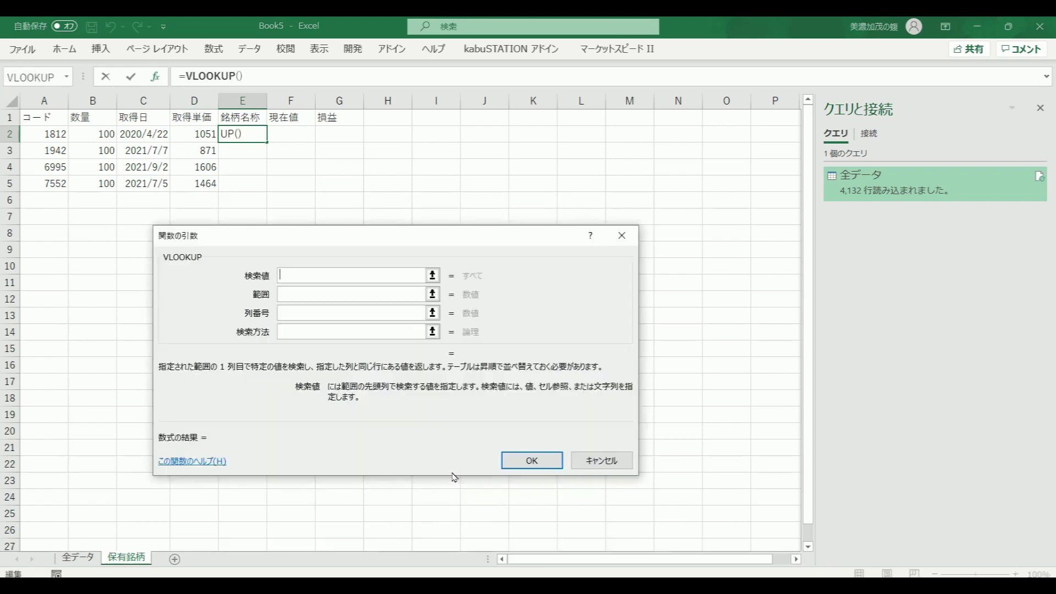
click(47, 133)
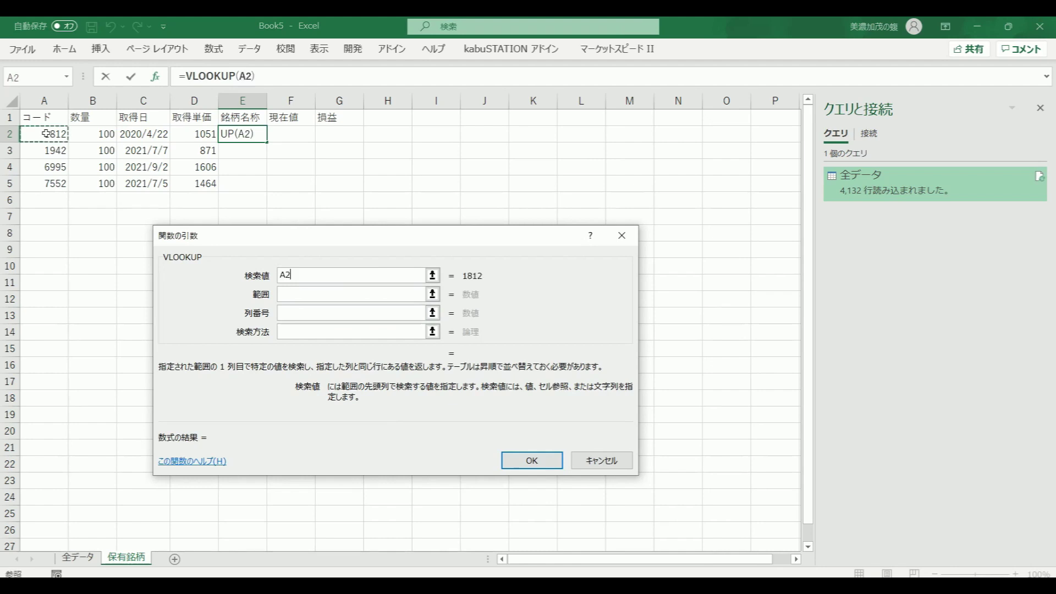
click(285, 295)
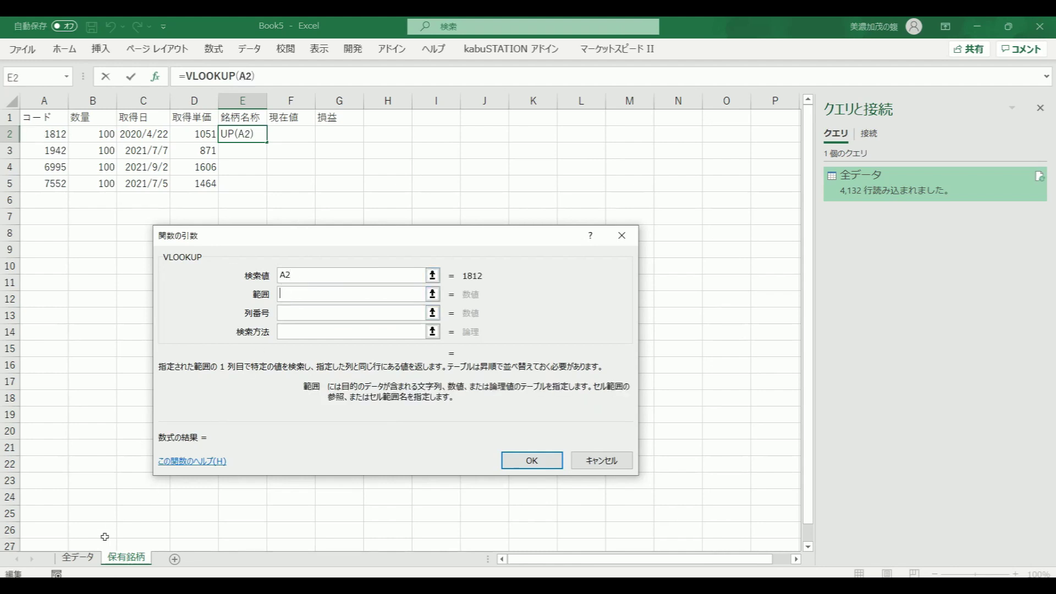
click(81, 560)
click(40, 106)
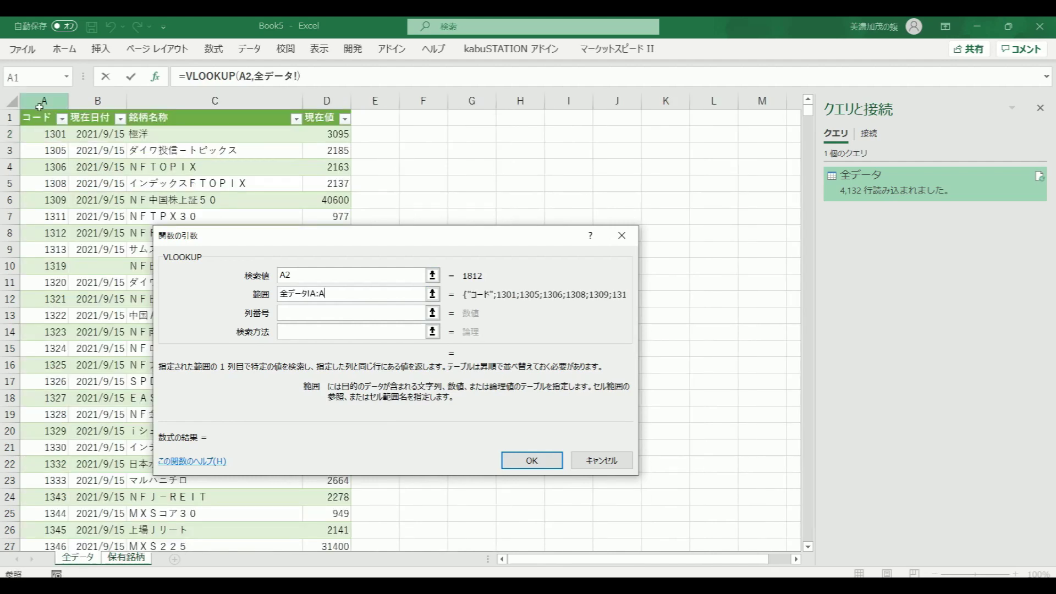
drag(40, 107, 308, 103)
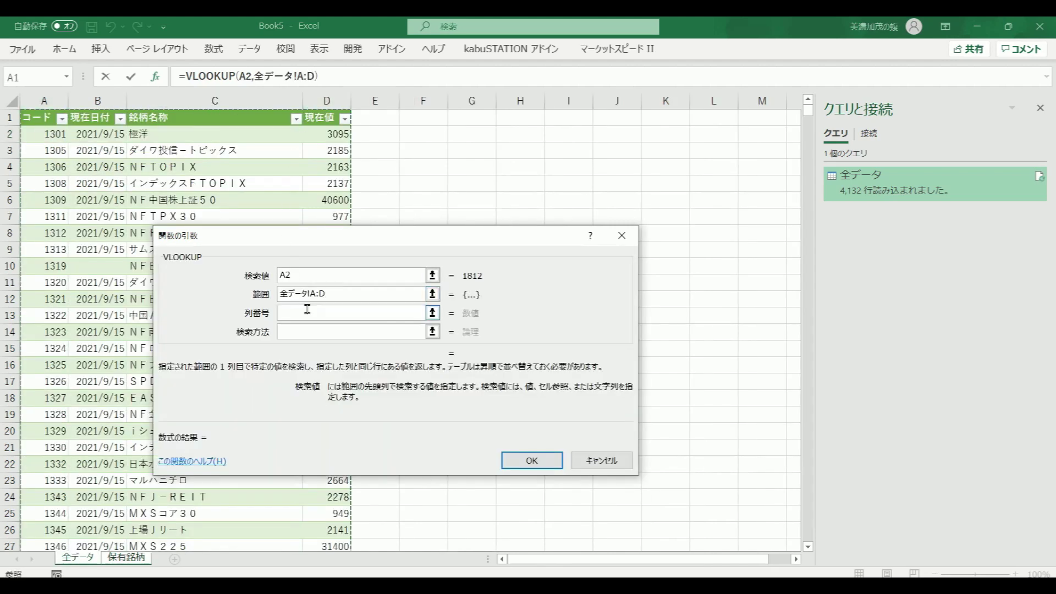
key(F4)
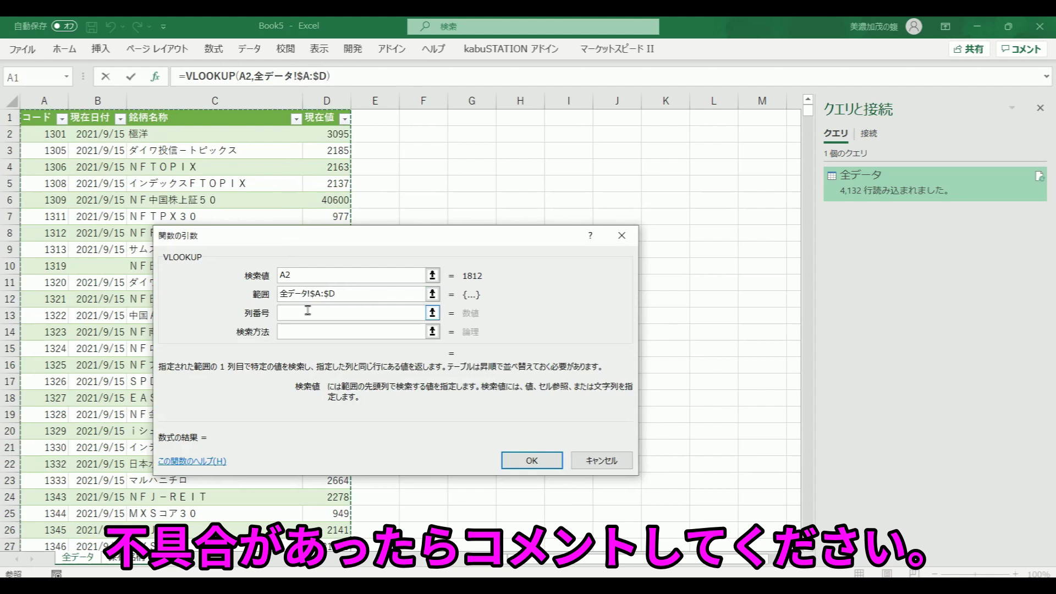
Step: Complete the E2 VLOOKUP with column number 3 and search method 0
click(308, 311)
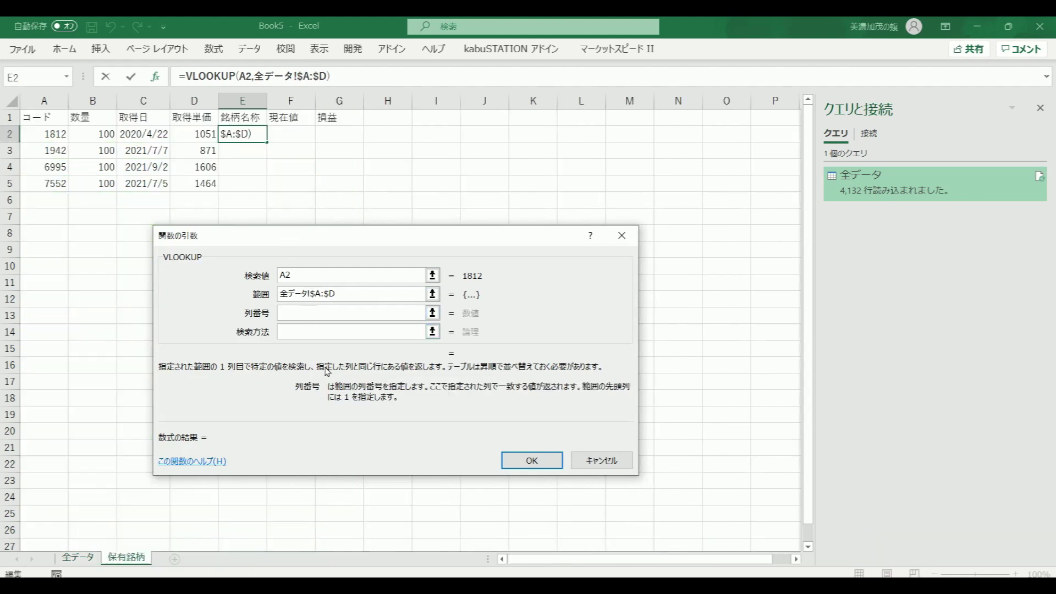
text(3)
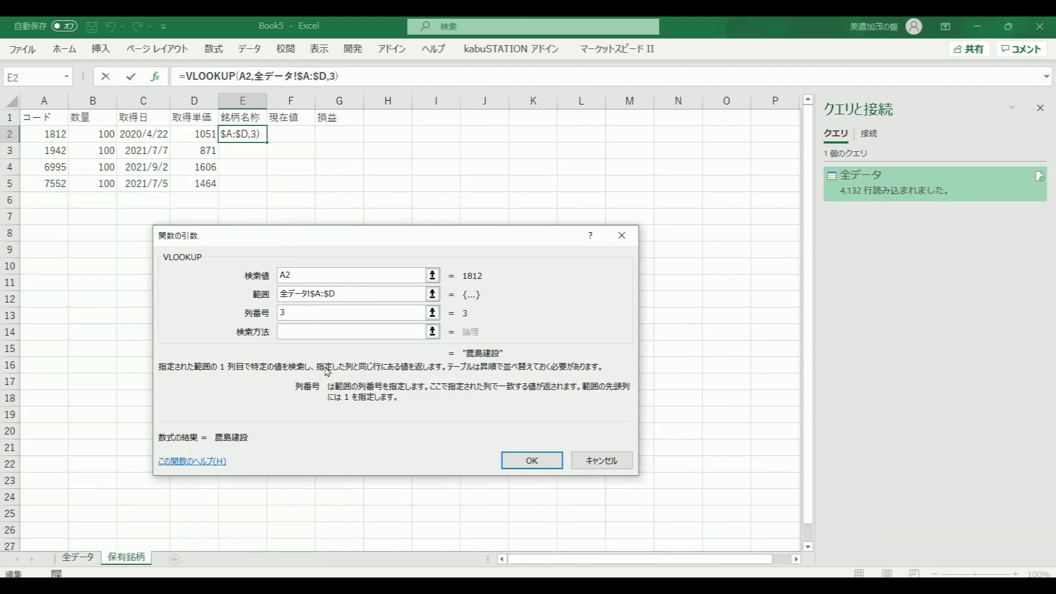
click(310, 329)
text(0)
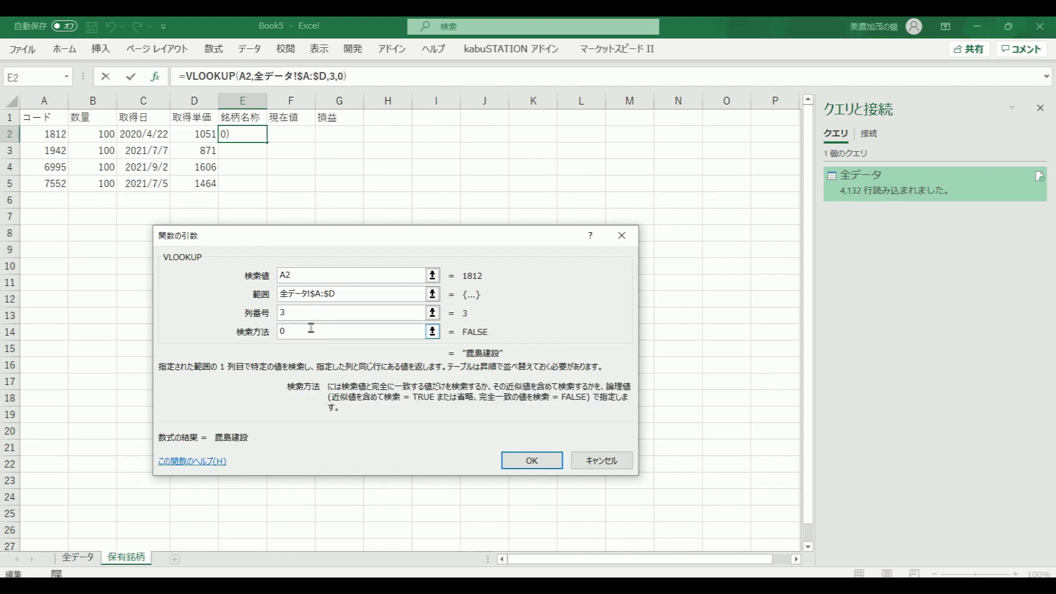
click(532, 460)
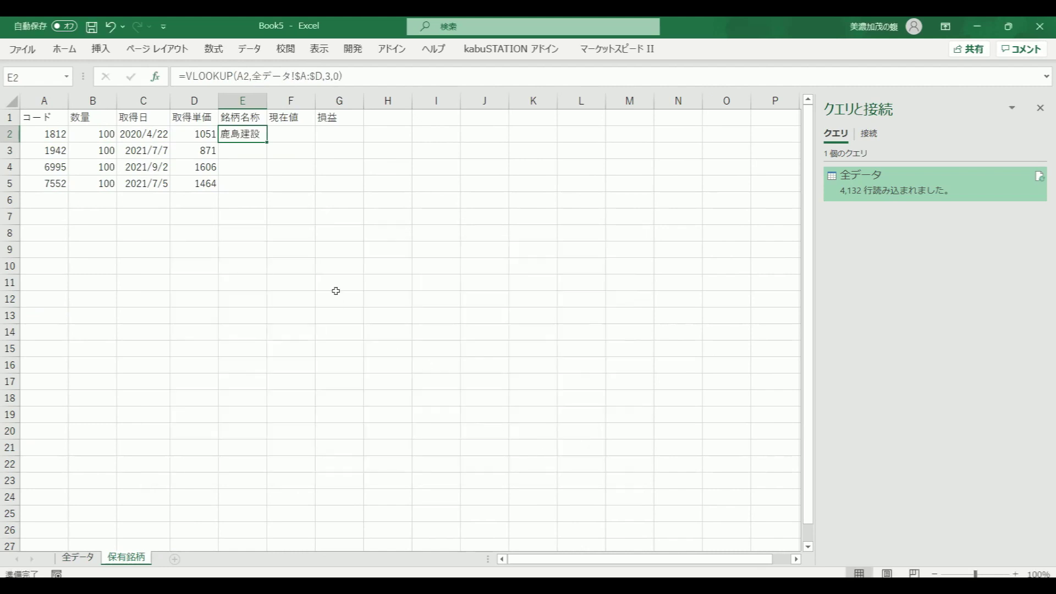
Step: Fill the E2 name lookup down to E5 and widen column E to fit the stock names
double_click(268, 142)
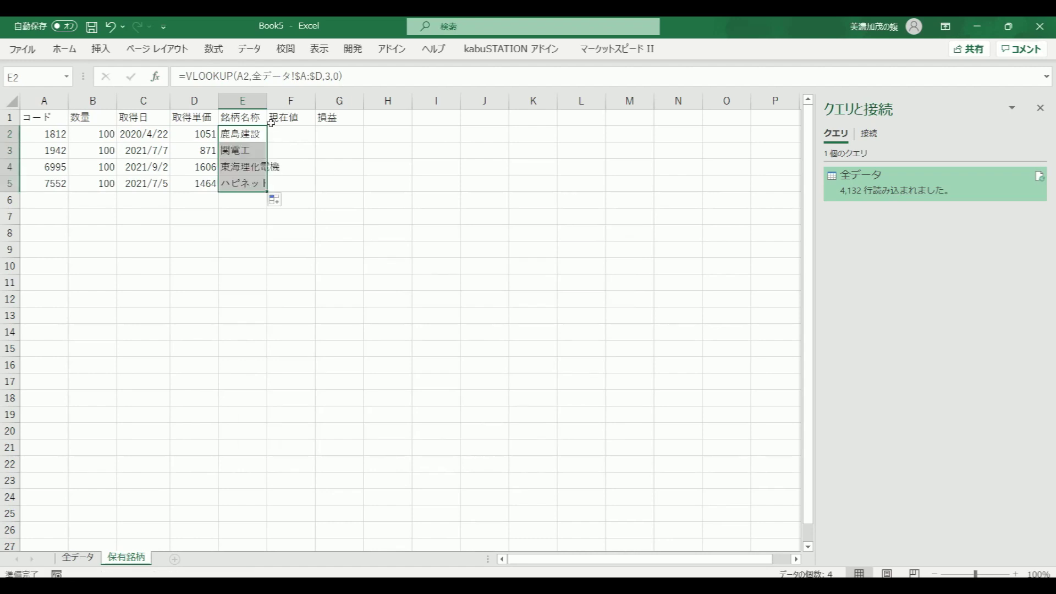
drag(265, 103, 302, 103)
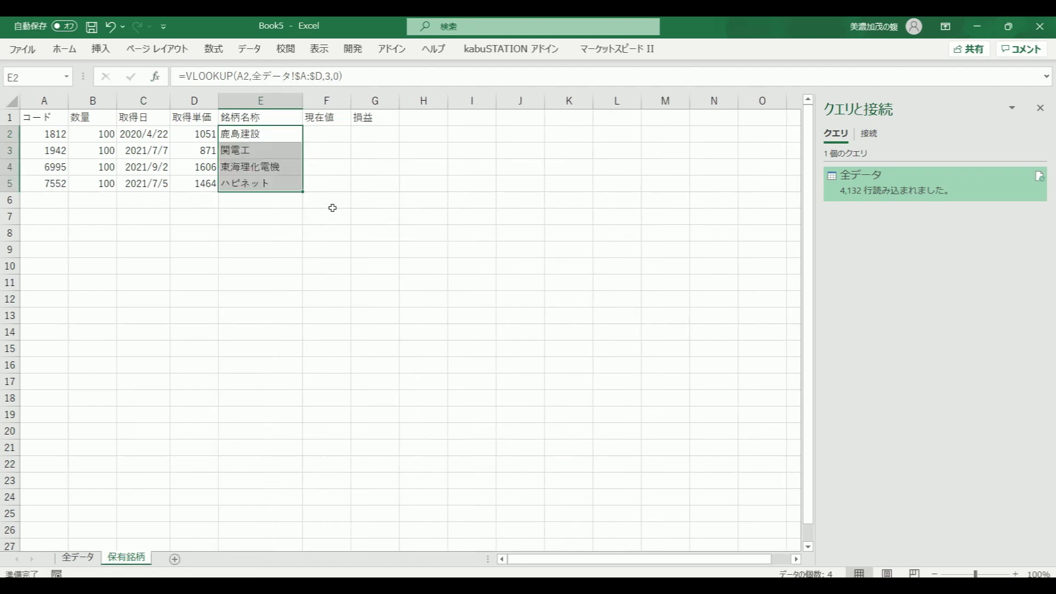
click(336, 233)
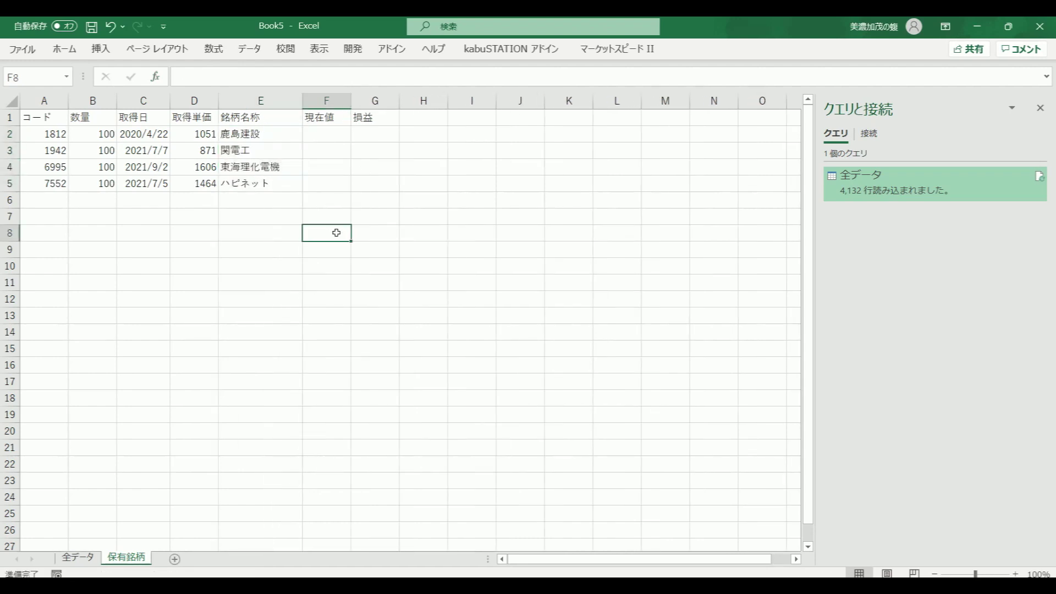
Step: Start a VLOOKUP in F2 with lookup value A2 and the absolute range 全データ!$A:$D
click(326, 132)
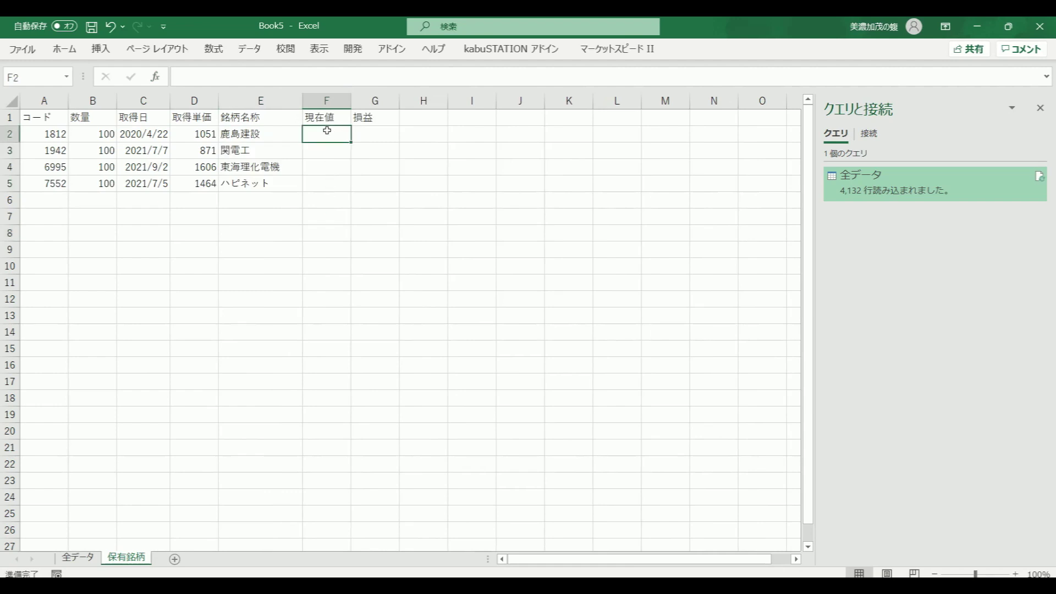
click(158, 77)
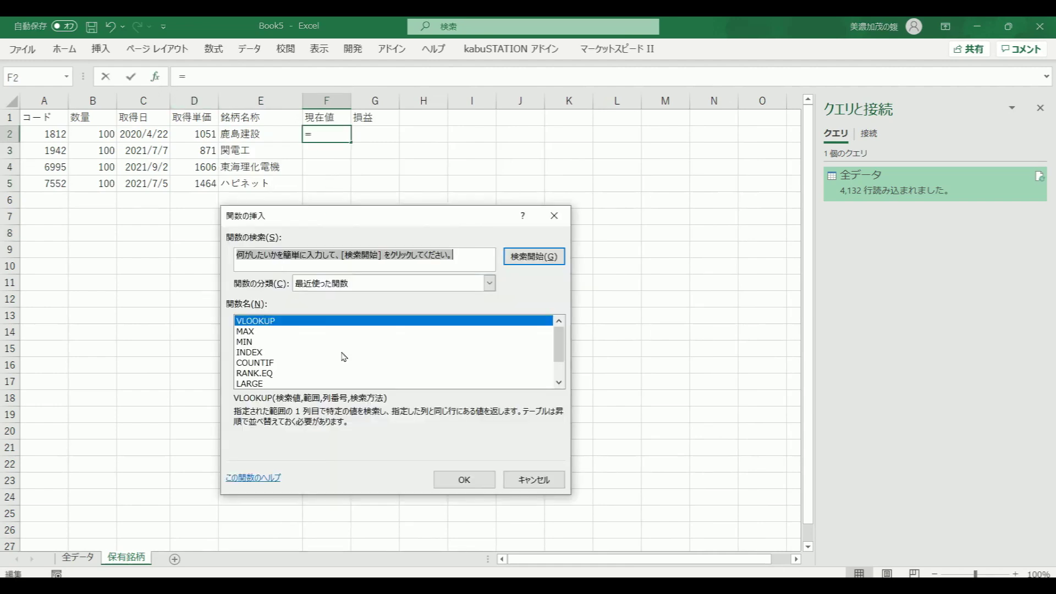
click(465, 480)
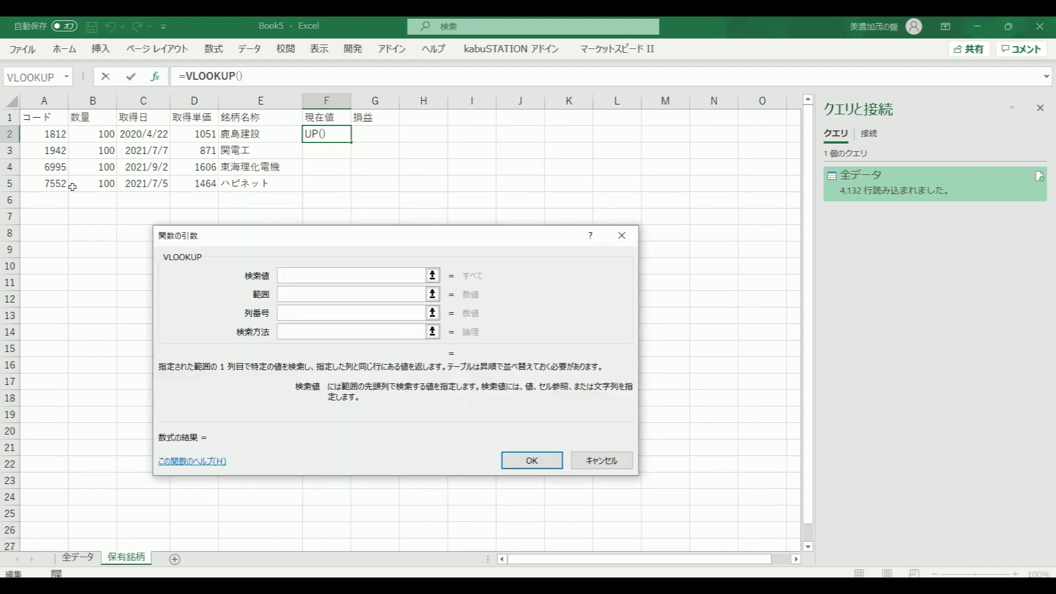
click(46, 133)
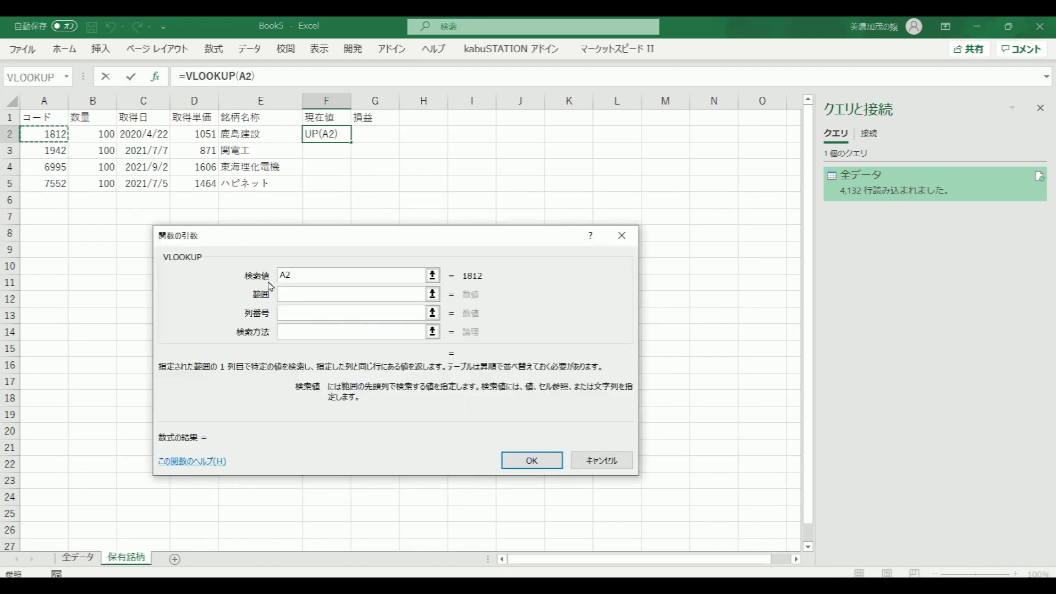
click(290, 296)
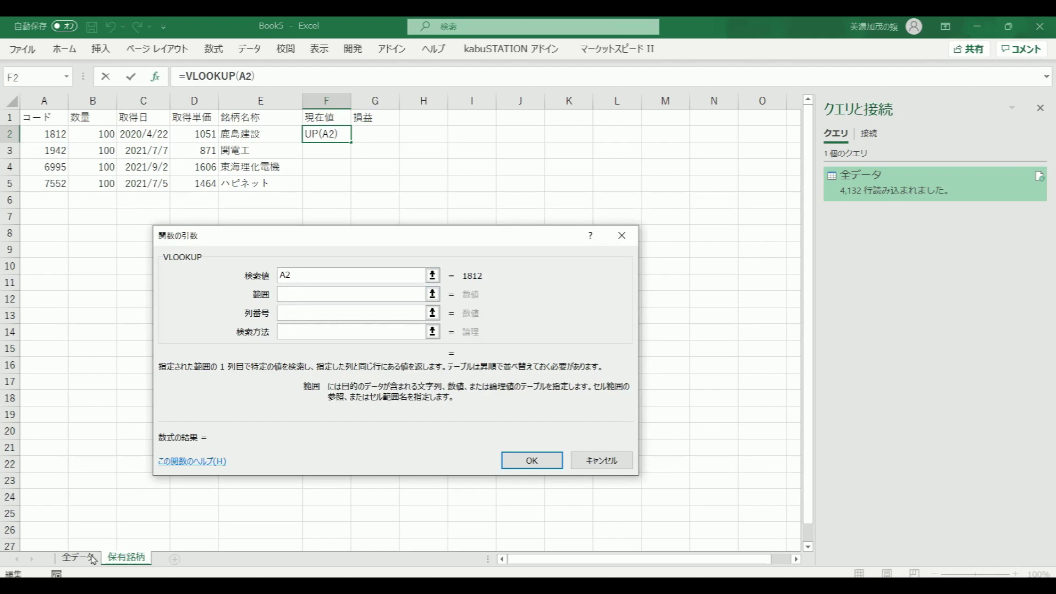
click(88, 557)
drag(44, 101, 324, 112)
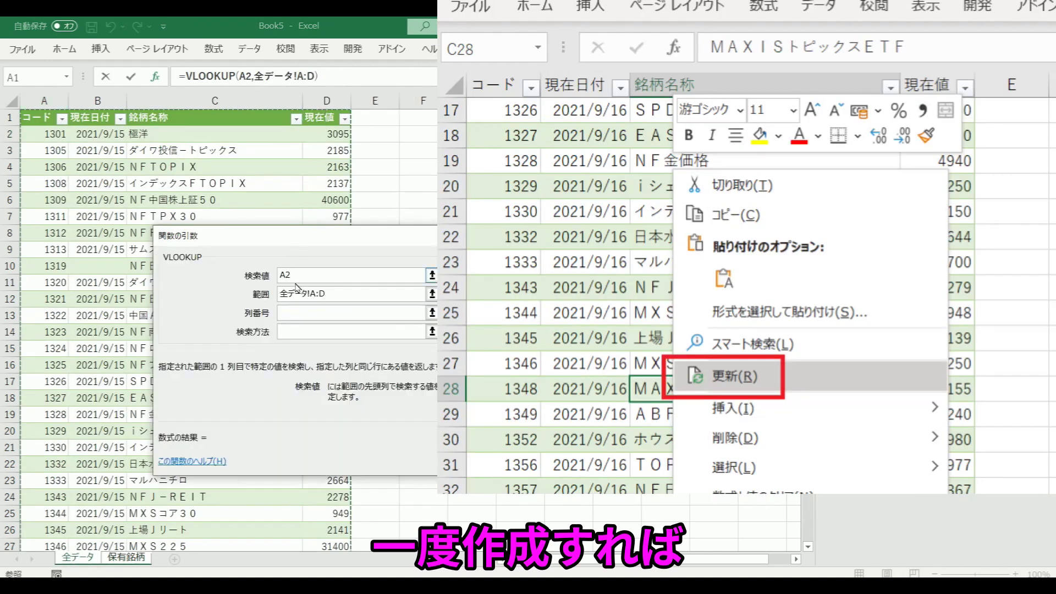
key(F4)
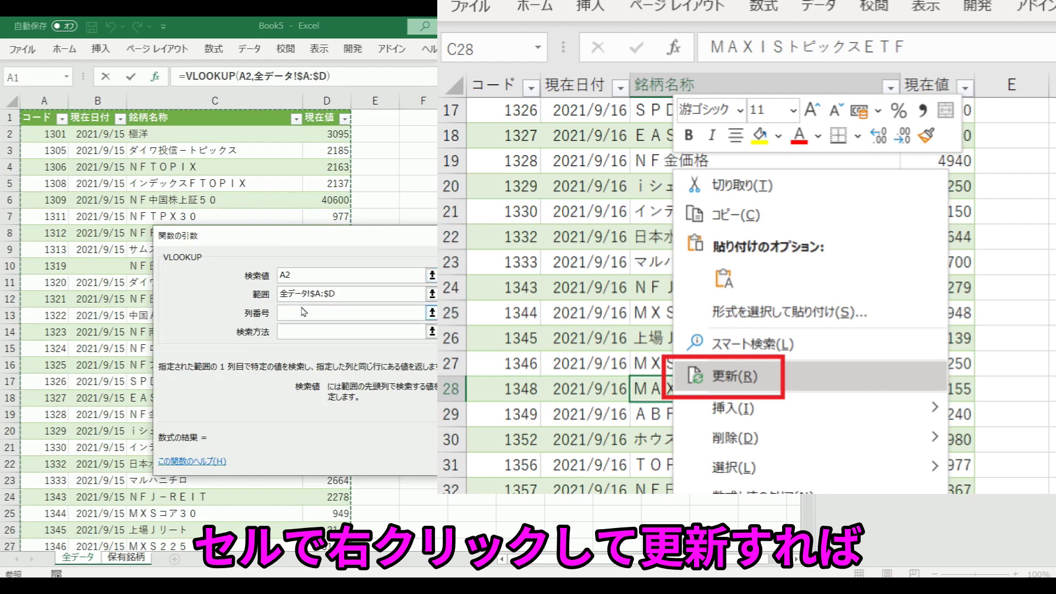
Step: Complete the F2 VLOOKUP with column number 4 and search method 0, and fill it down to F5
click(302, 311)
text(4)
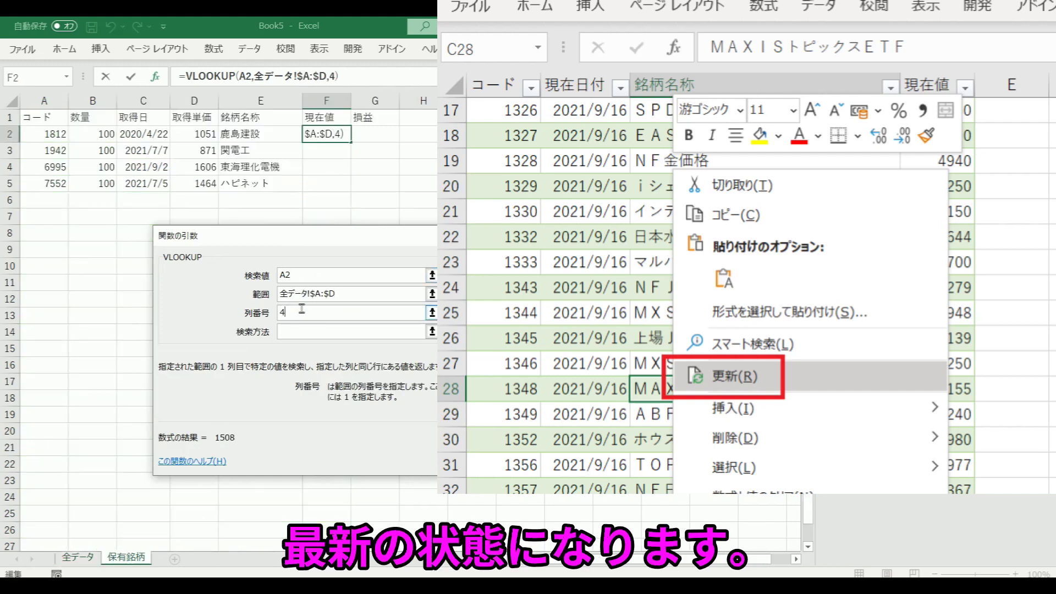
click(303, 331)
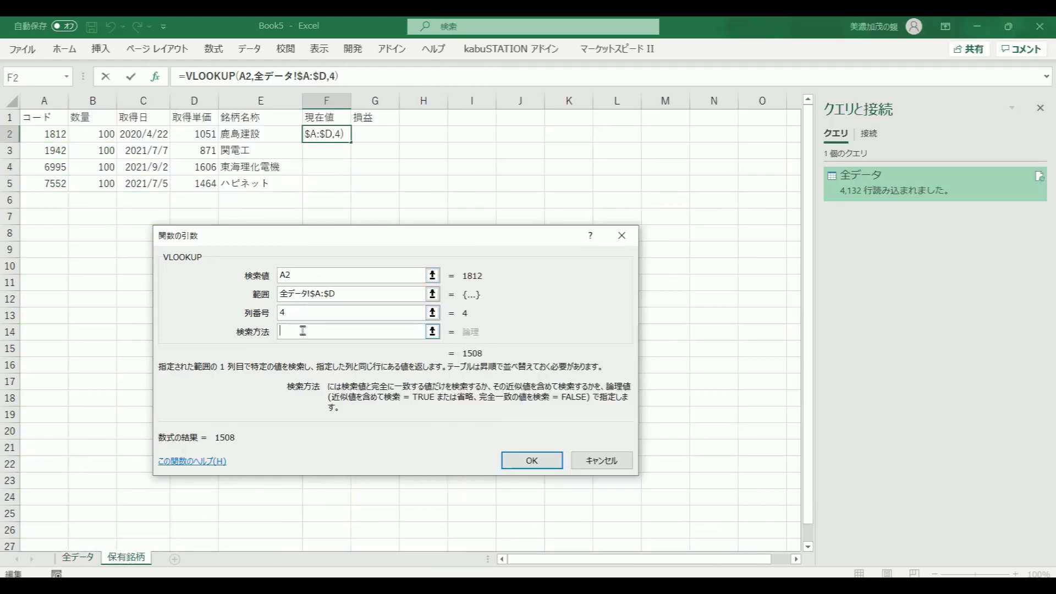
text(0)
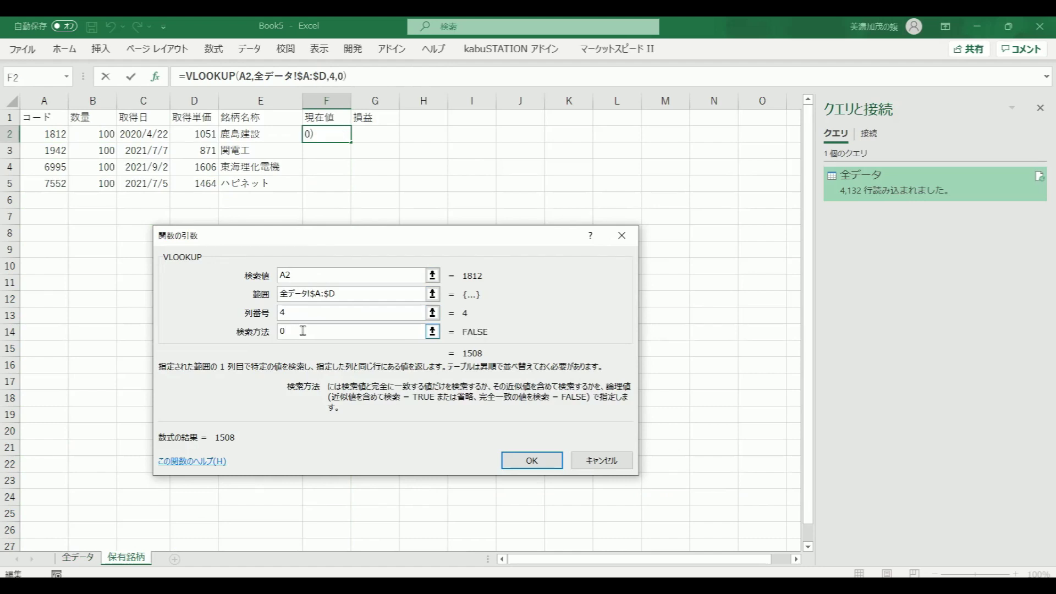
click(531, 459)
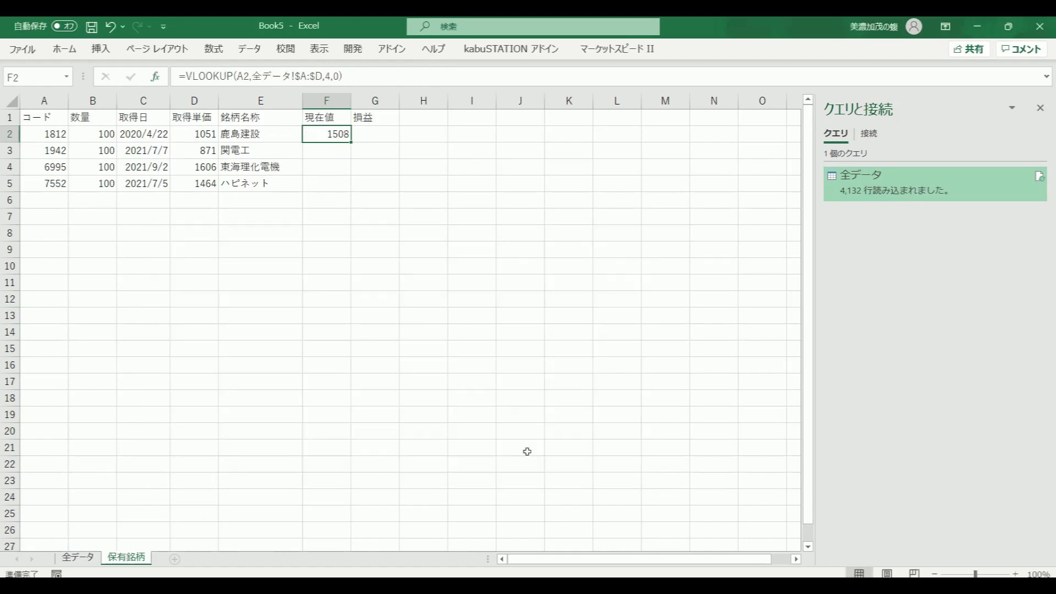
double_click(351, 145)
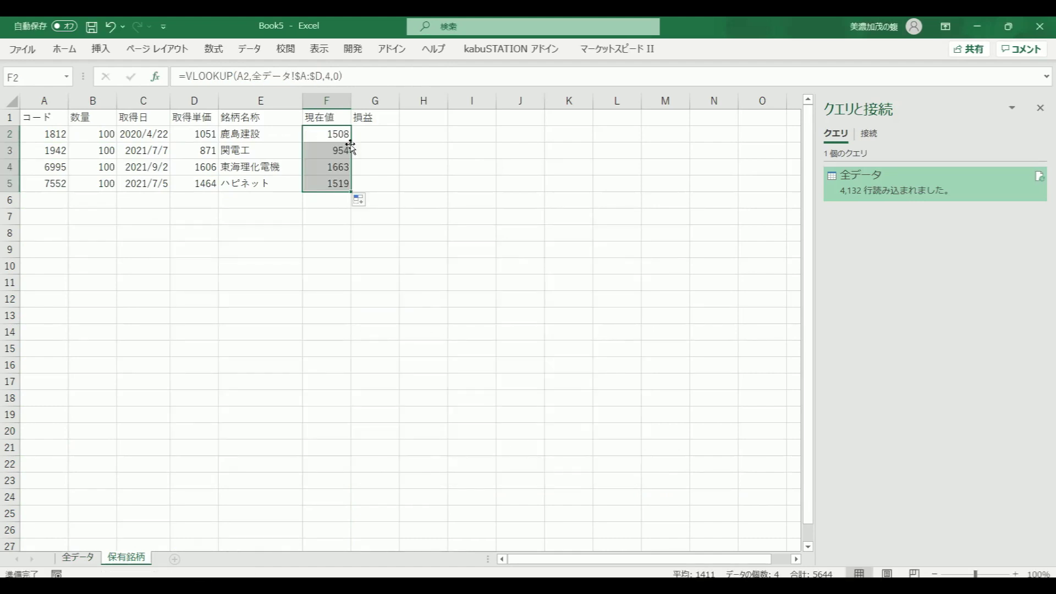
Step: Enter the formula =(F2-E2)*B2 in G2 under 損益
click(377, 137)
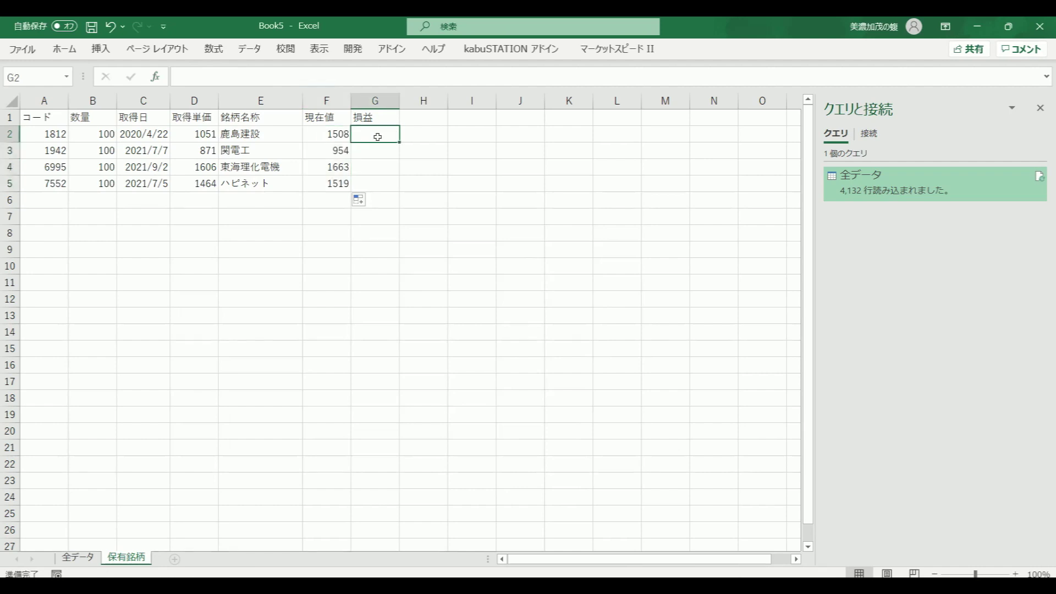
text(=)
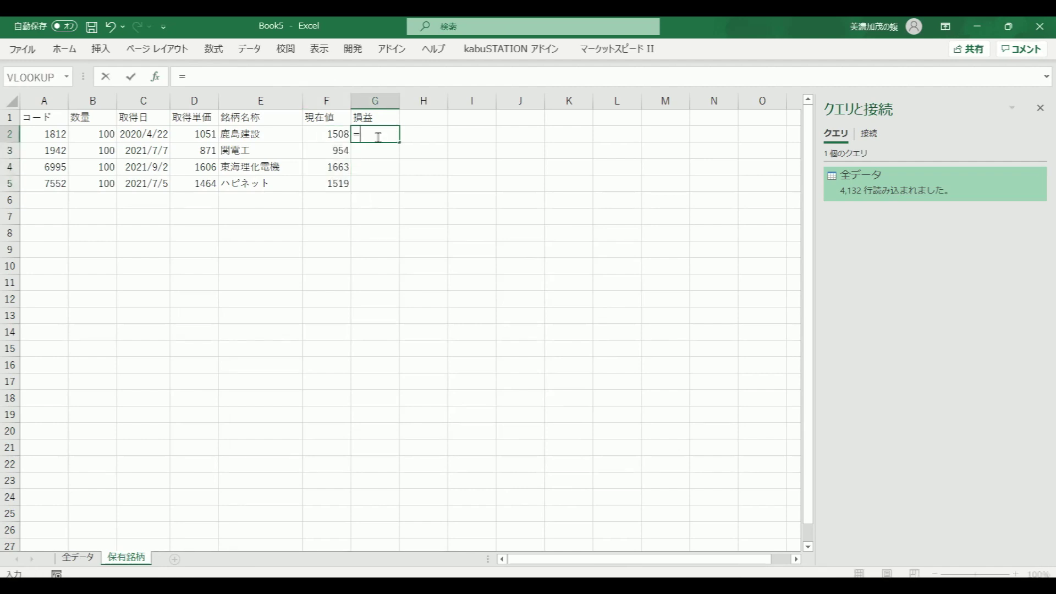
click(329, 134)
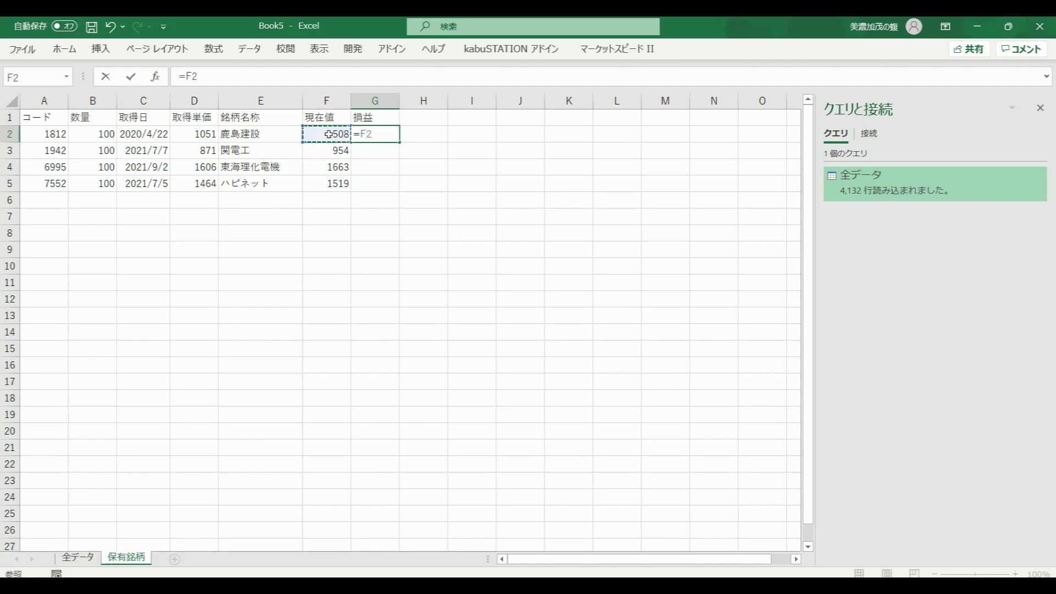
text(-)
click(246, 134)
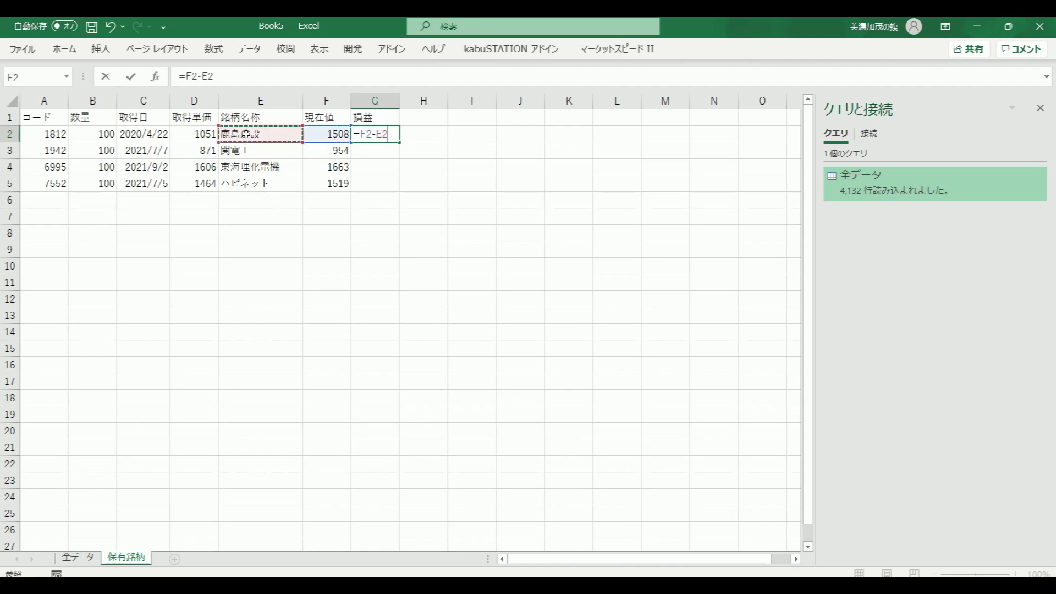
click(360, 135)
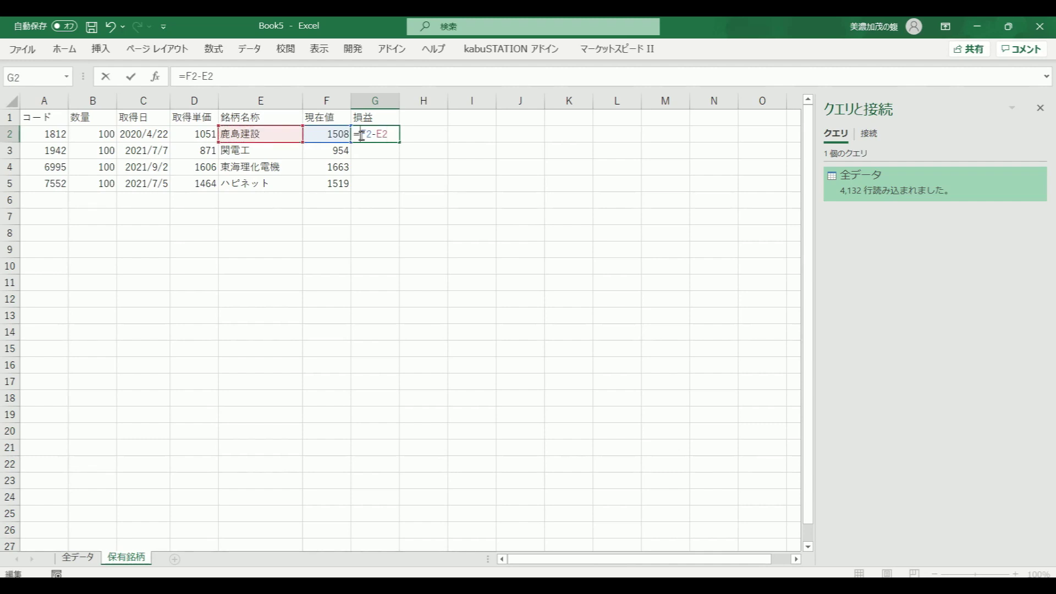
text(()
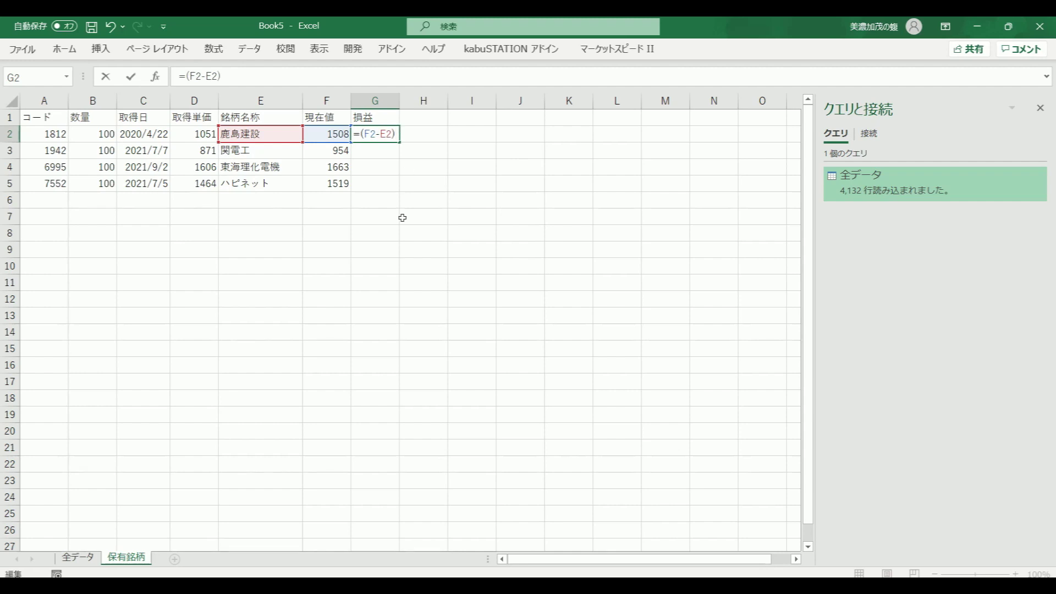
text(*)
click(105, 133)
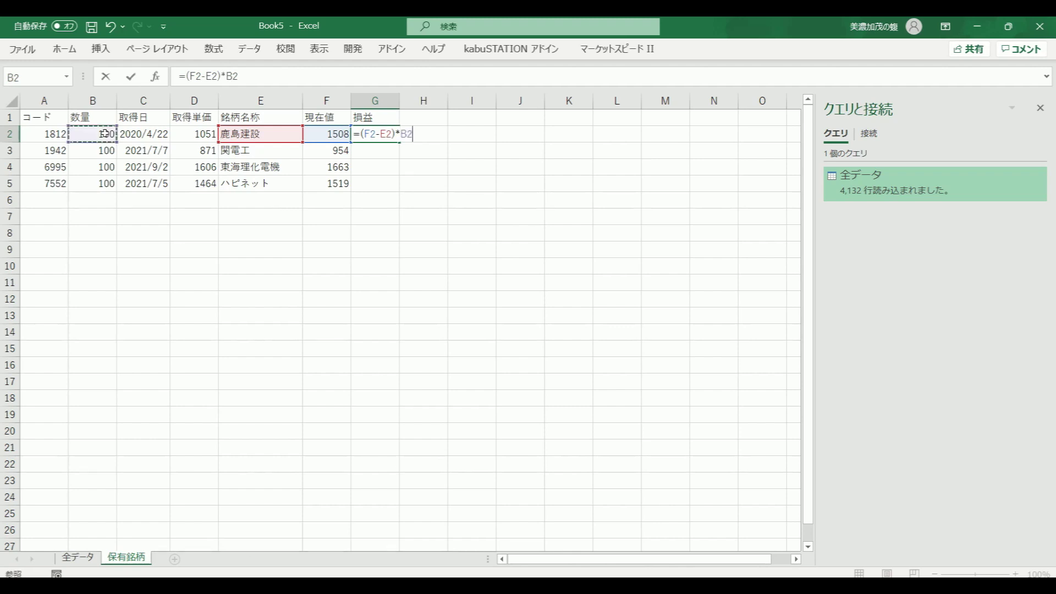
key(Return)
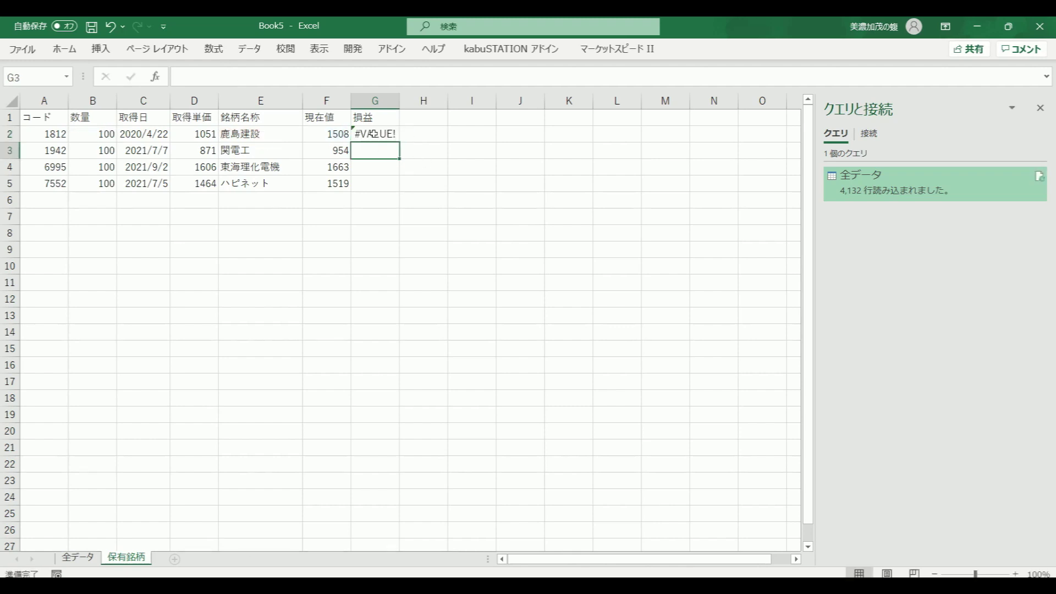
Step: Correct the G2 formula to =(F2-D2)*B2 and fill it down to G5
click(375, 134)
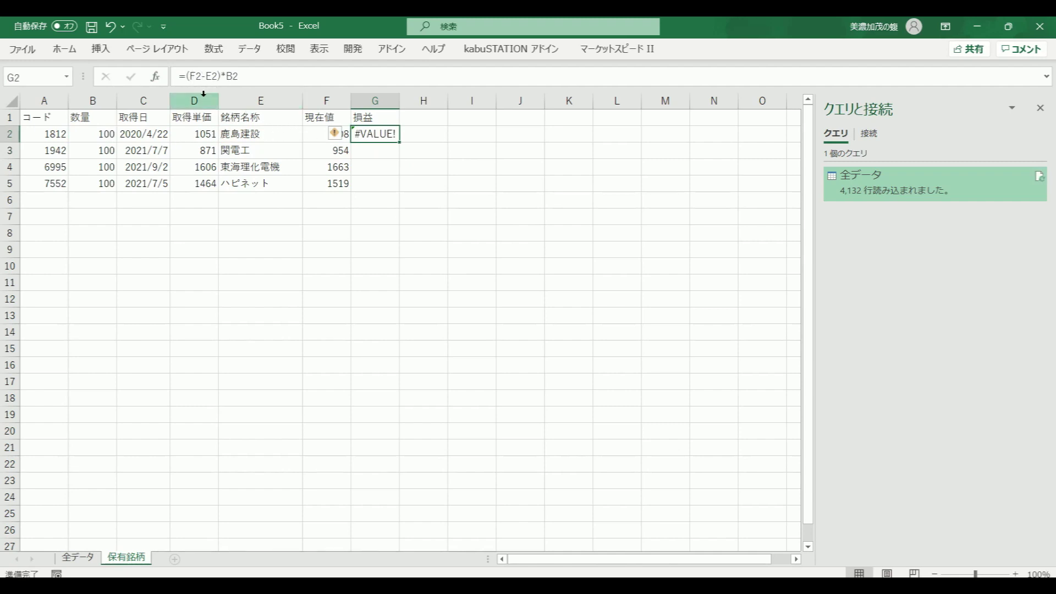
click(211, 76)
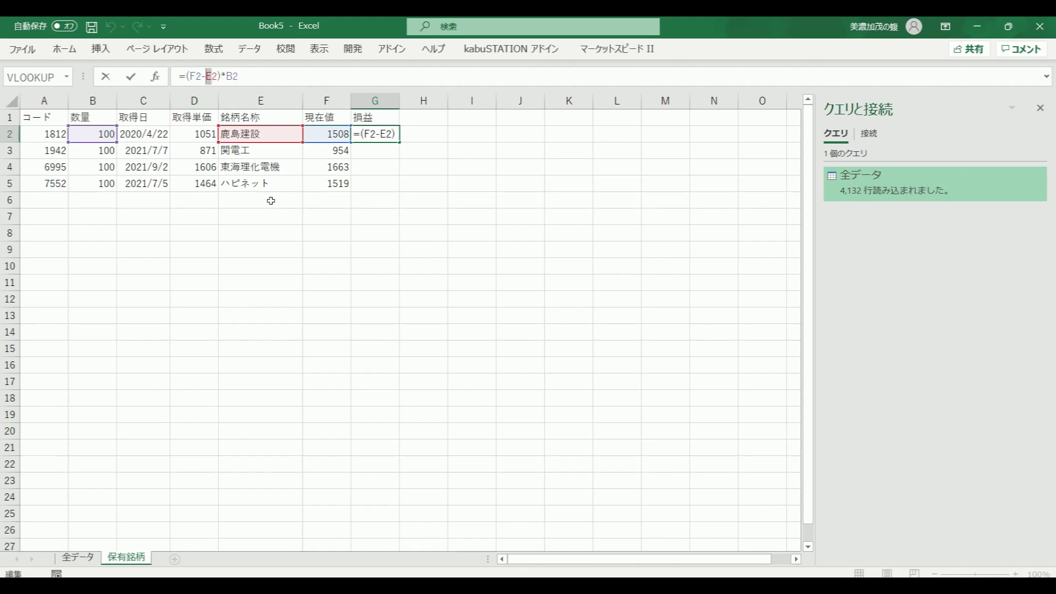
text(d)
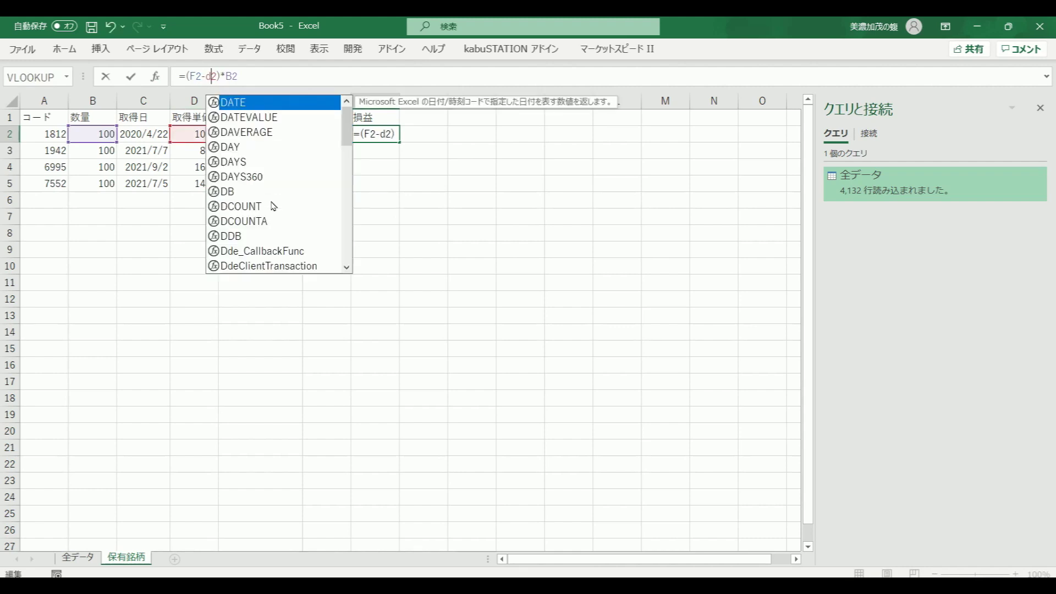
key(Return)
click(378, 134)
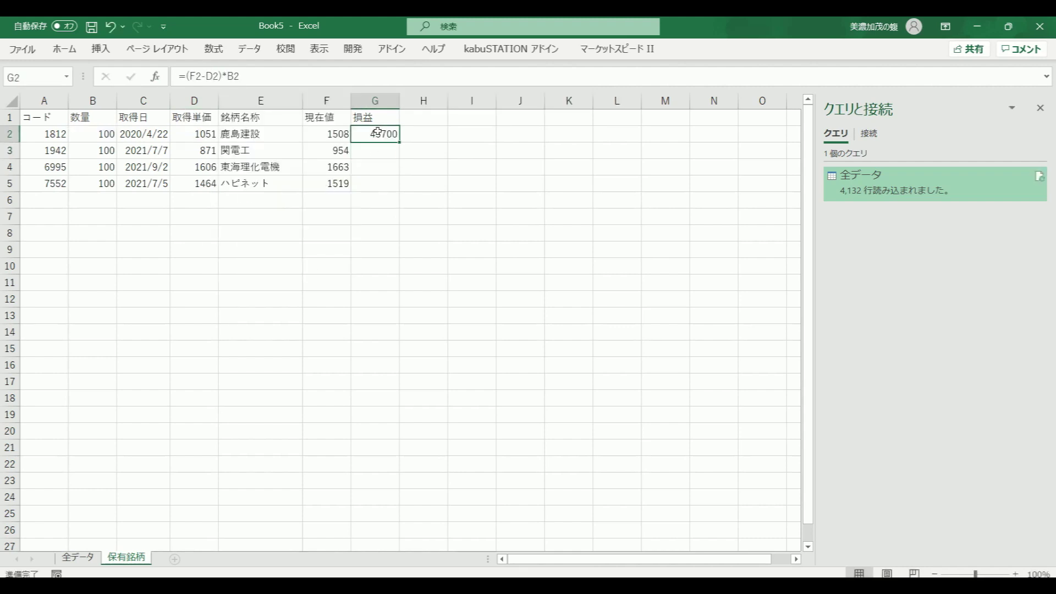
double_click(400, 141)
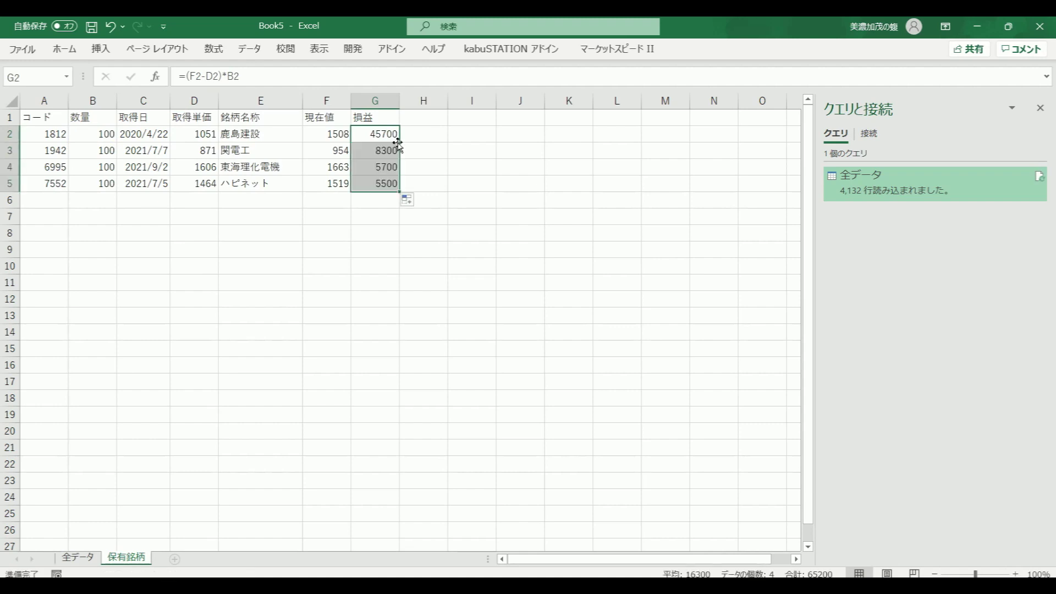
Step: Total the 損益 values in G7 with a SUM of G2:G5
click(377, 222)
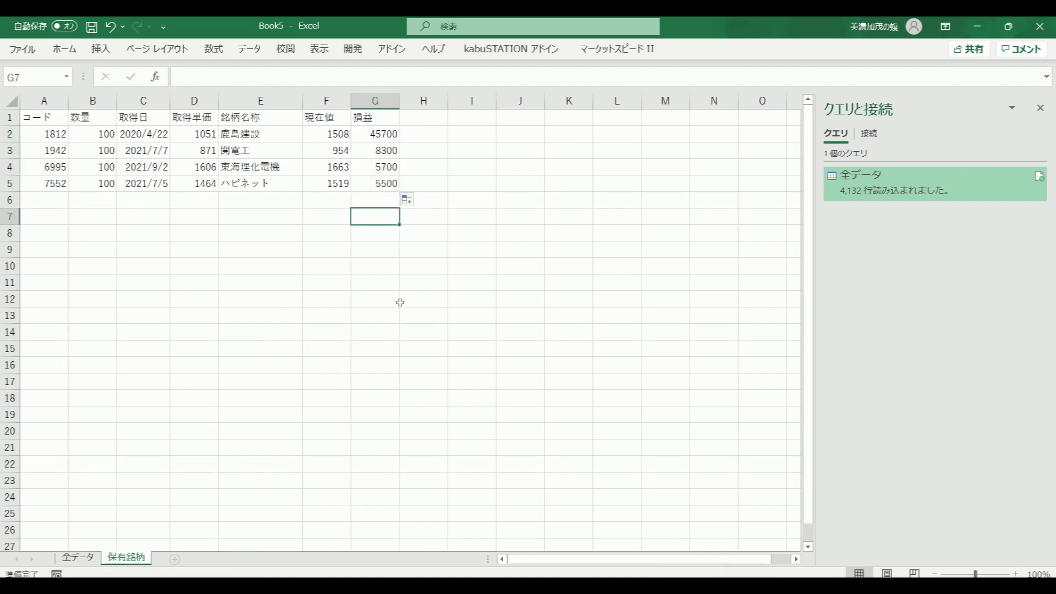
text(=su)
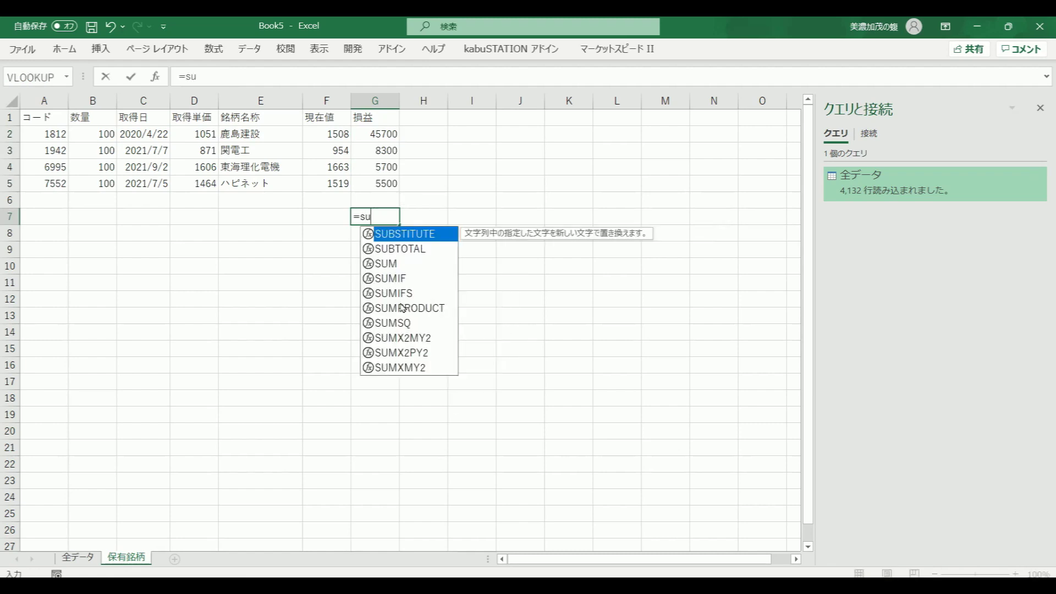
text(m()
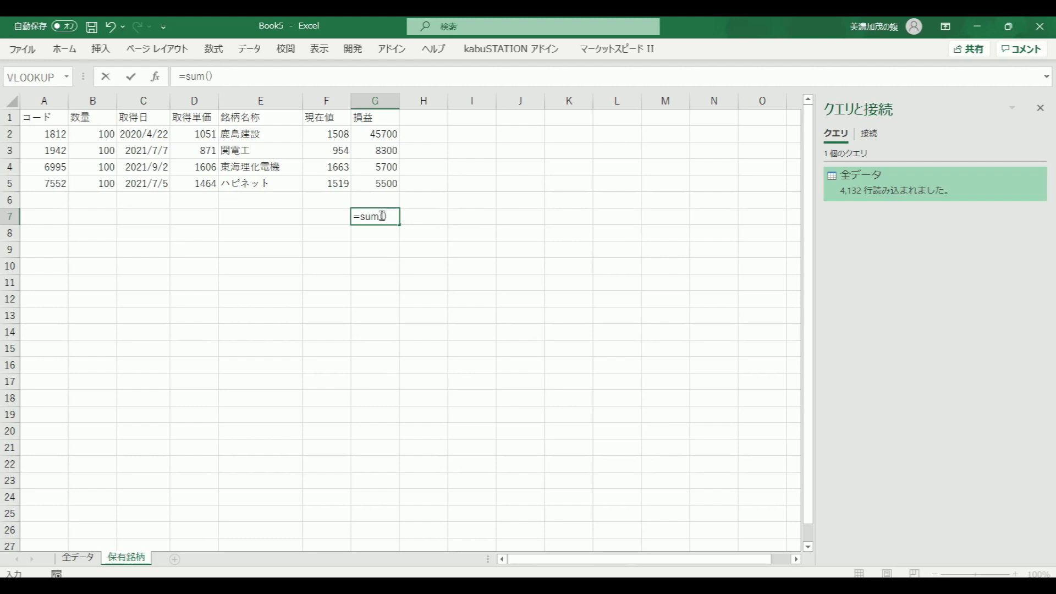
drag(379, 134, 386, 183)
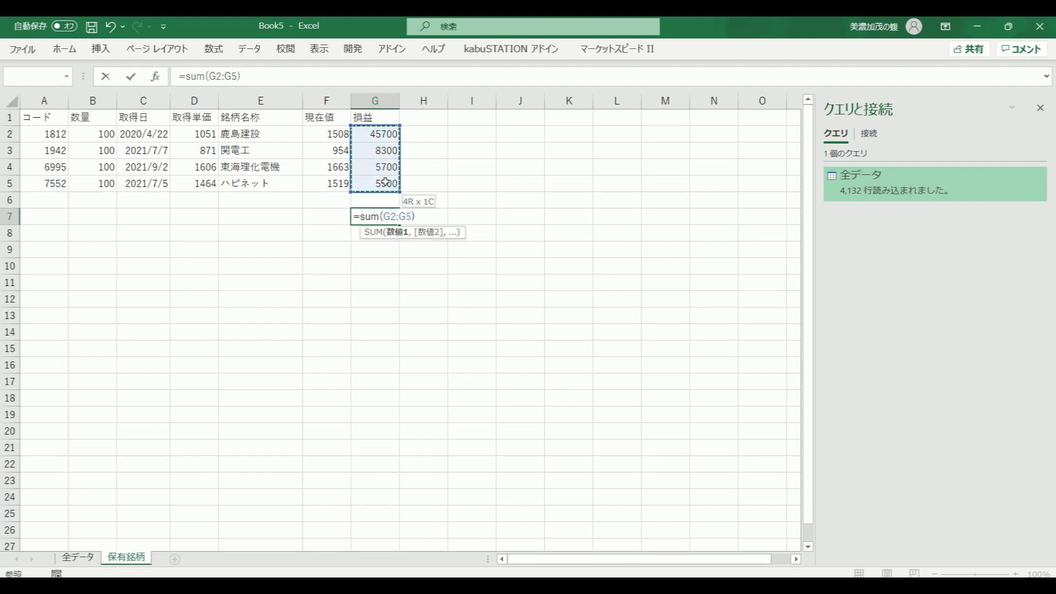
key(Return)
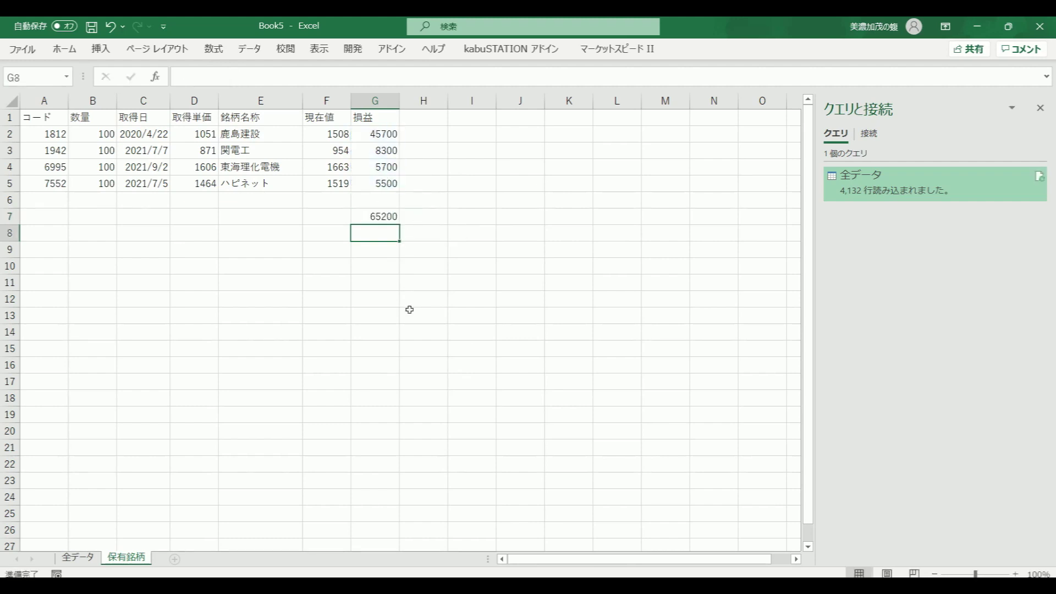
click(372, 215)
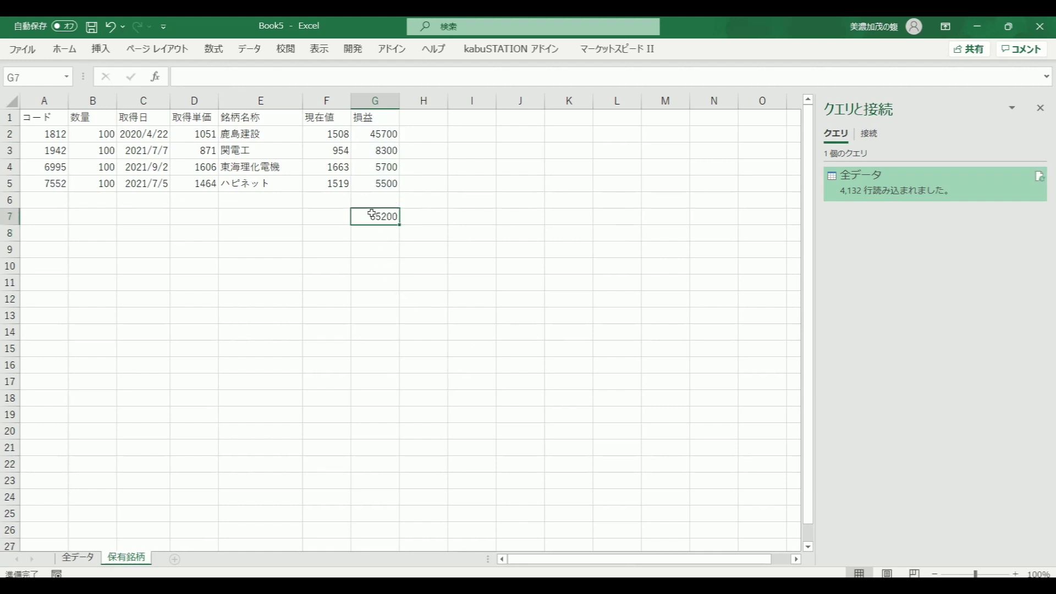